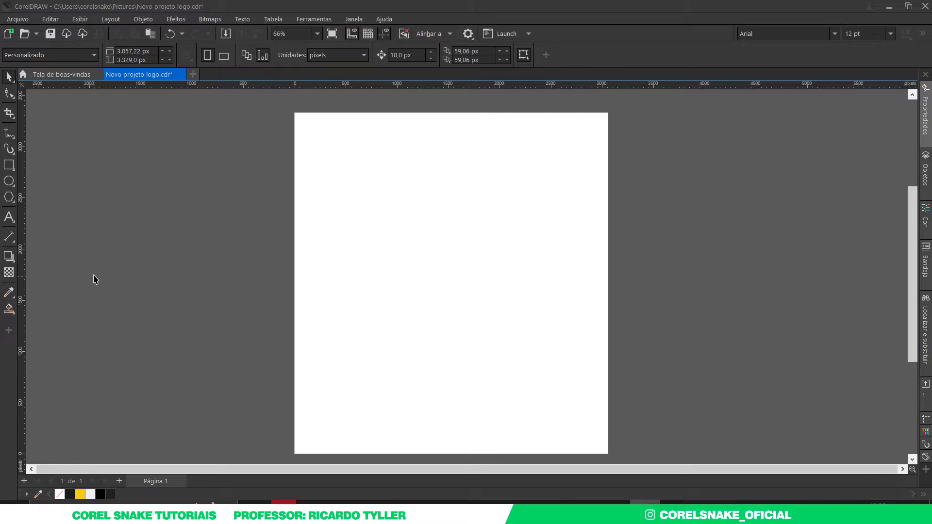
Draw a straight vertical line with the Freehand tool at the page's left edge.
left_click(5, 139)
left_click(51, 133)
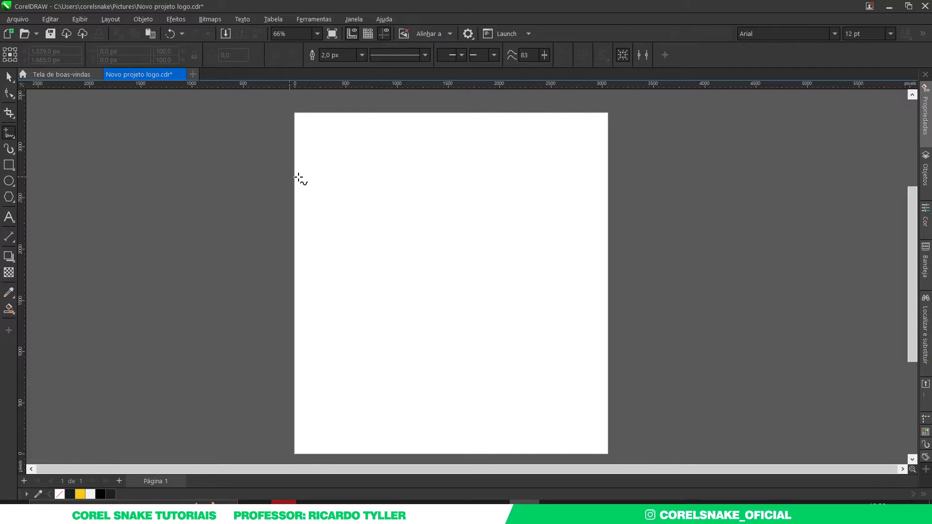
scroll(330, 179, "down", 1)
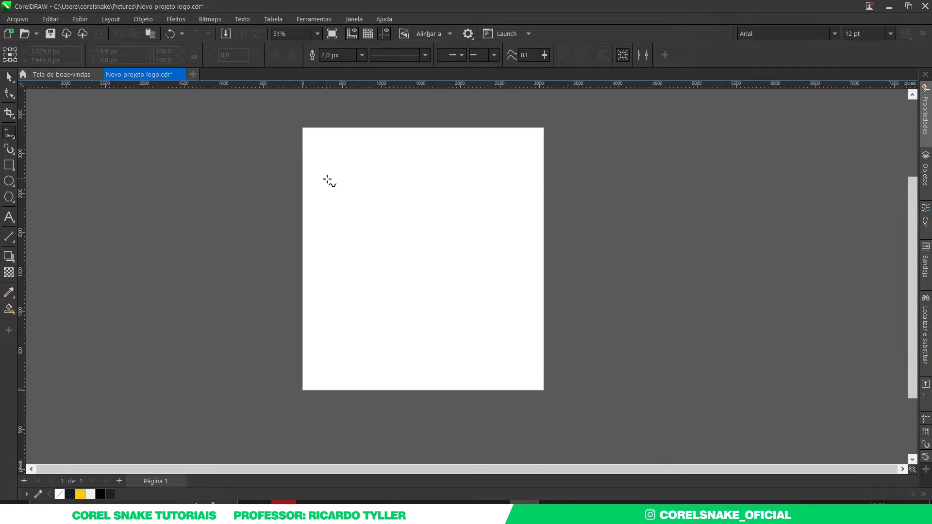
left_click(307, 120)
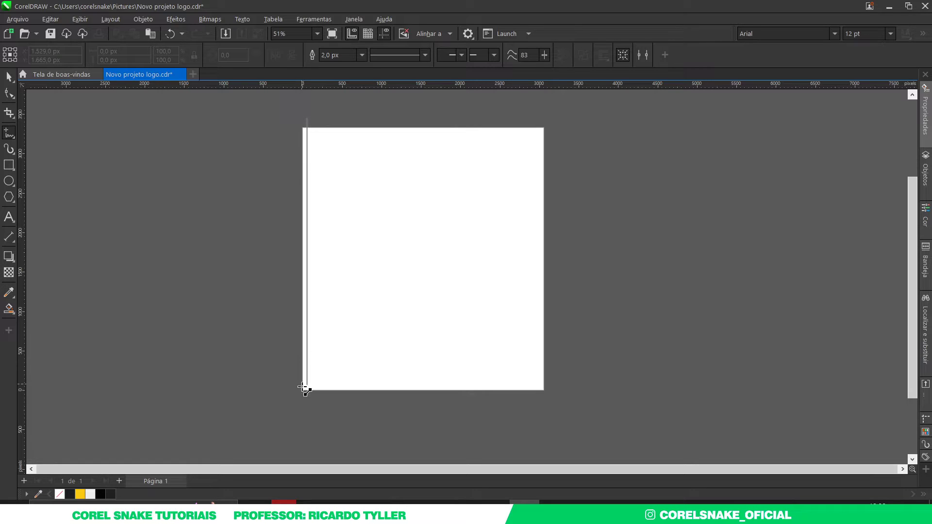
left_click(307, 406)
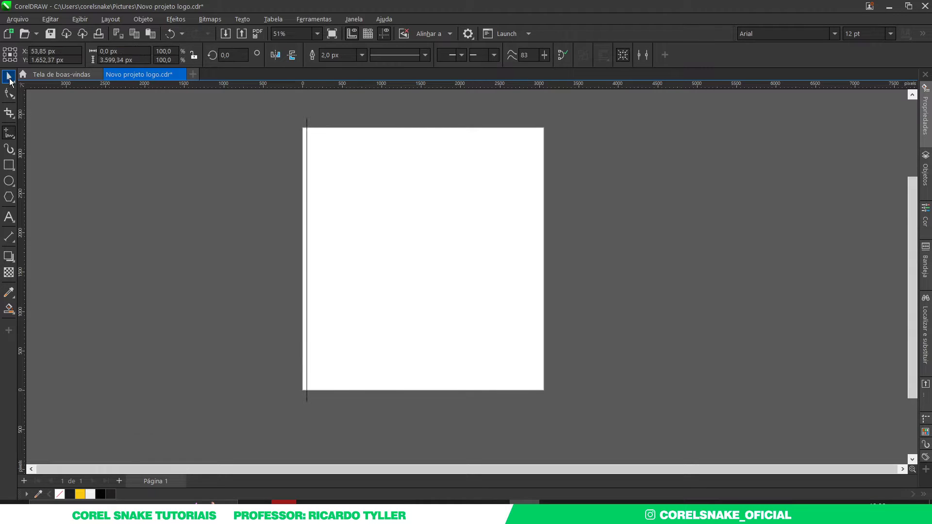
left_click(9, 77)
scroll(307, 257, "up", 3)
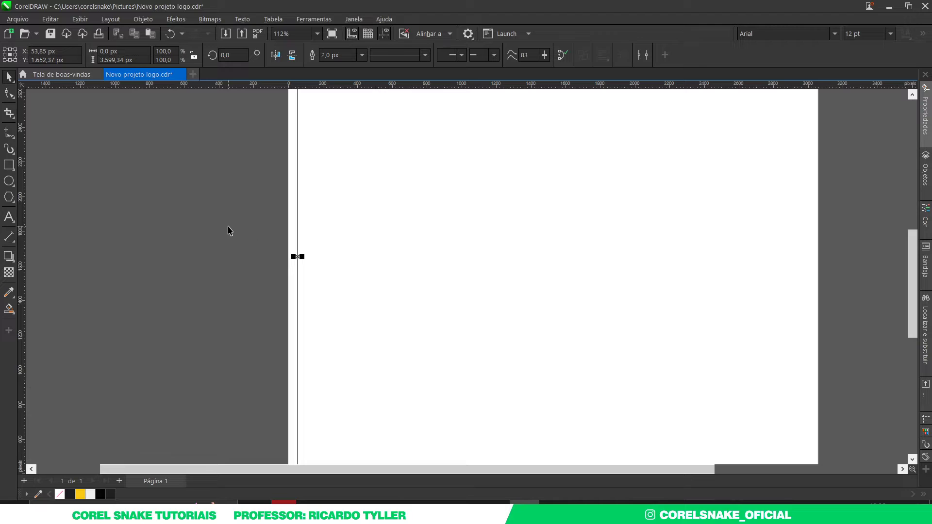
Duplicate the line slightly to the right, then repeat with Ctrl+D to fill the page.
left_click(230, 231)
left_click(298, 253)
left_click_drag(299, 260, 310, 264)
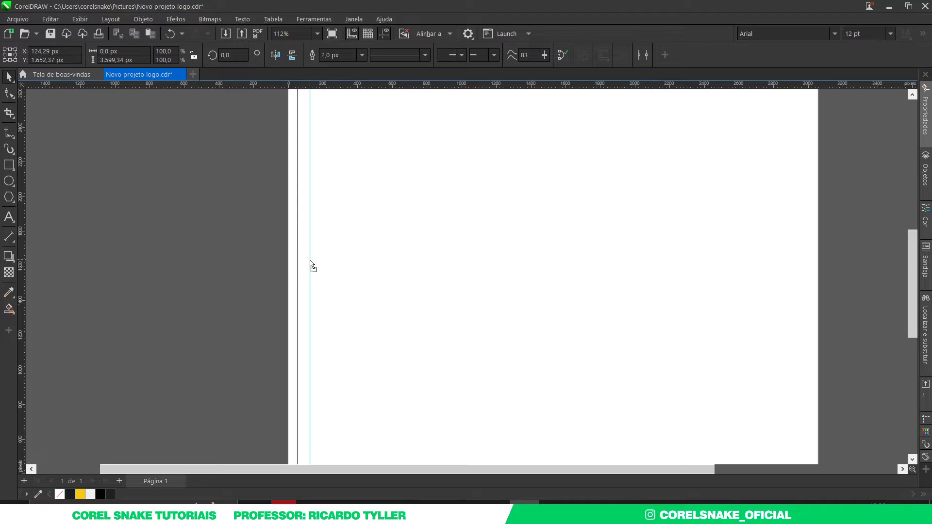
left_click_drag(311, 261, 310, 258)
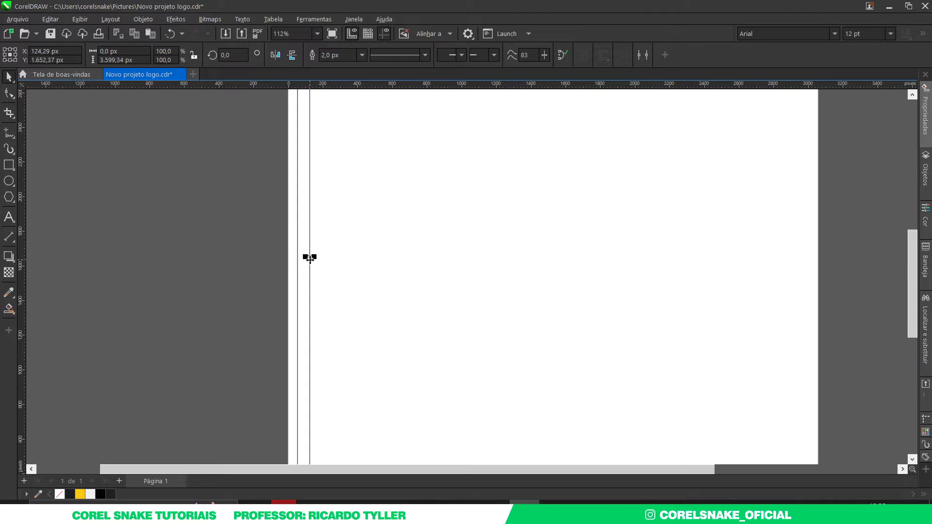
scroll(310, 258, "down", 2)
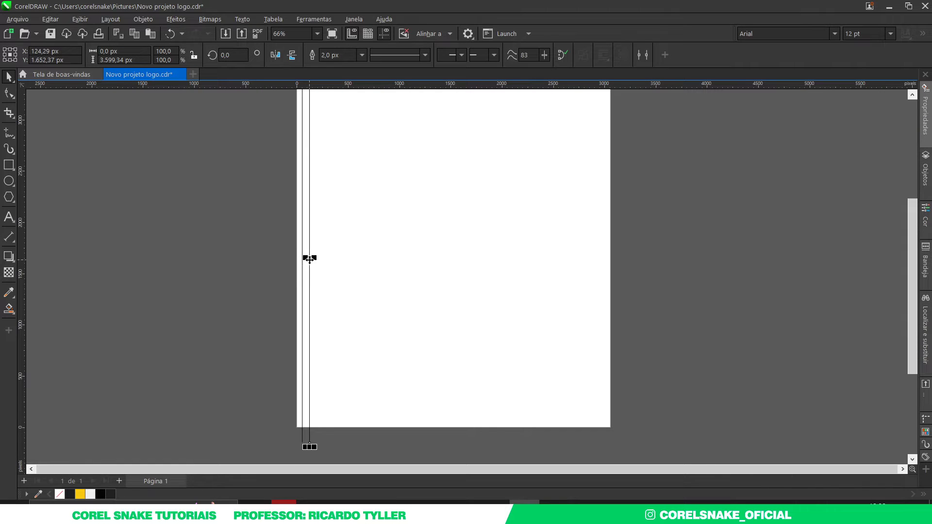
key("ctrl+d")
key("ctrl+d")
key("ctrl+d")
key("ctrl+d")
key("ctrl+d")
key("ctrl+d")
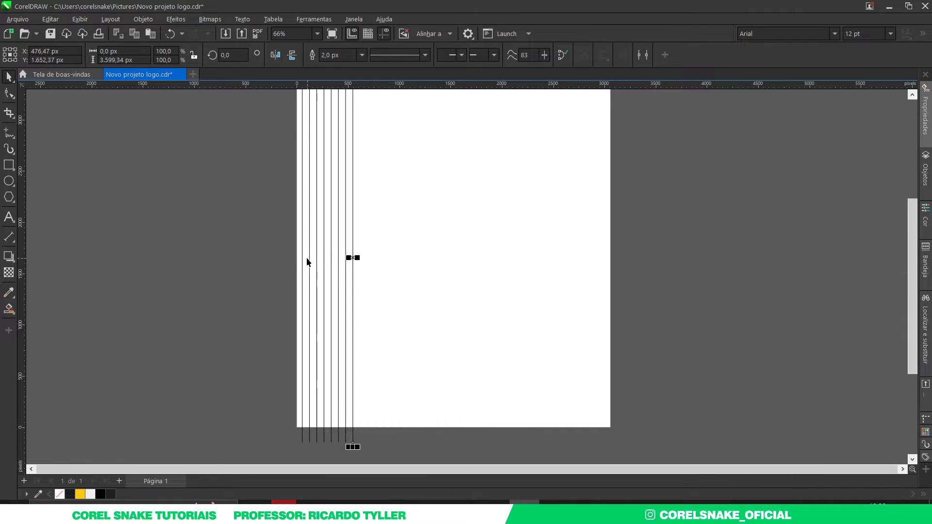
key("ctrl+d")
key("ctrl+d")
key("ctrl+d")
key("ctrl+d")
key("ctrl+d")
key("ctrl+d")
key("ctrl+d")
key("ctrl+d")
key("ctrl+d")
scroll(286, 262, "down", 2)
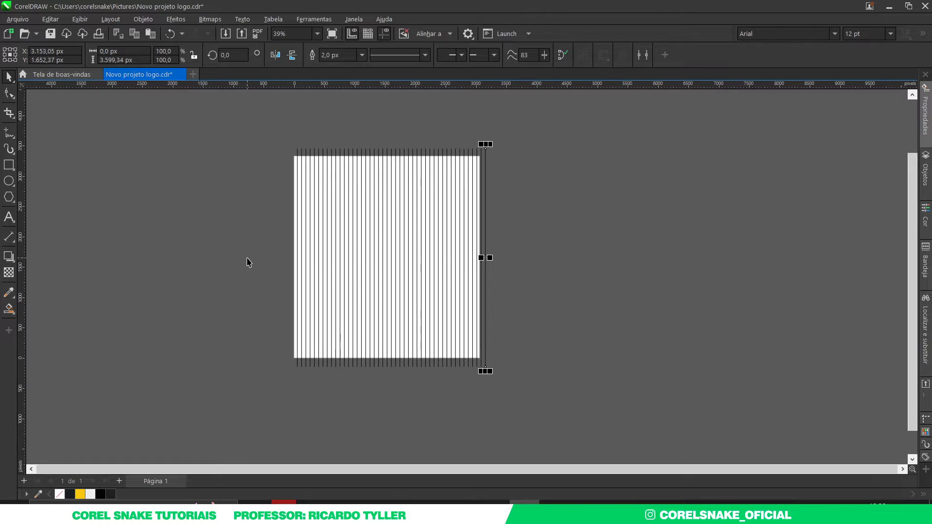
Stretch all vertical lines beyond the page edges and group them.
left_click_drag(239, 130, 550, 397)
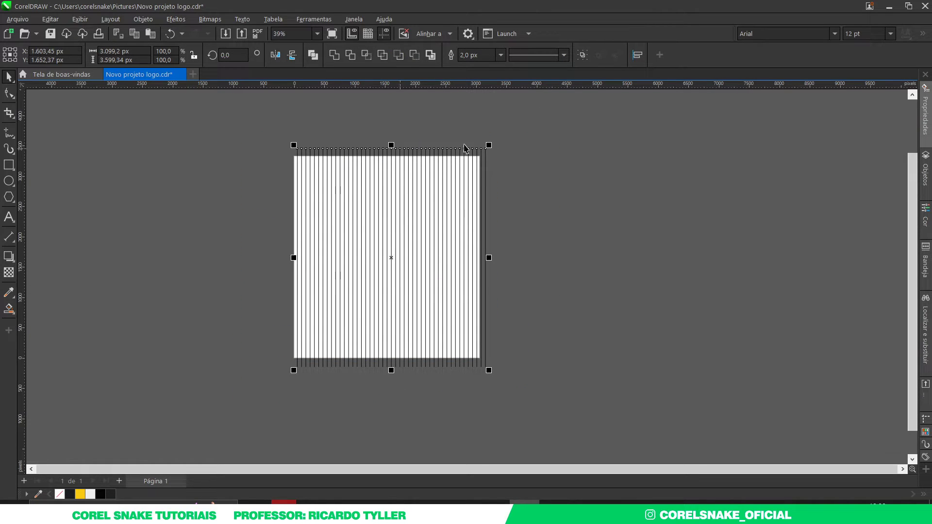
left_click_drag(393, 144, 395, 123)
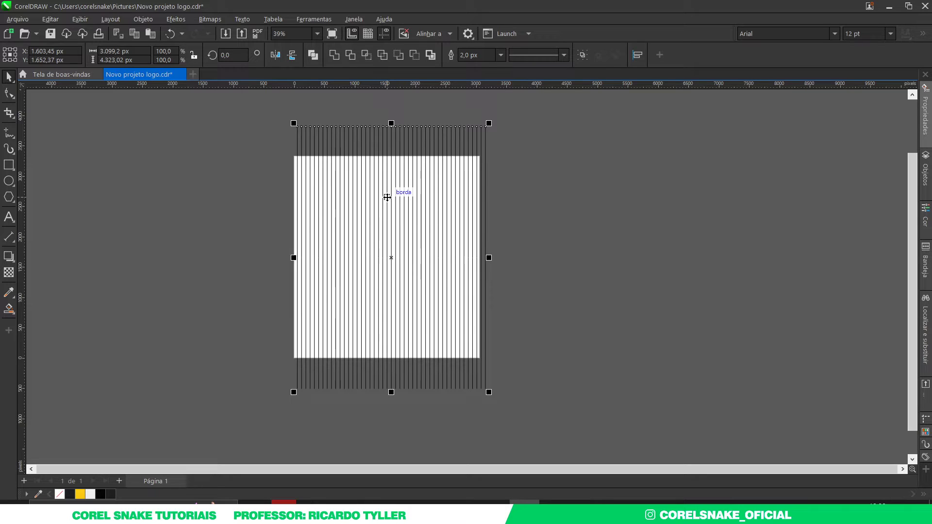
key("ctrl+g")
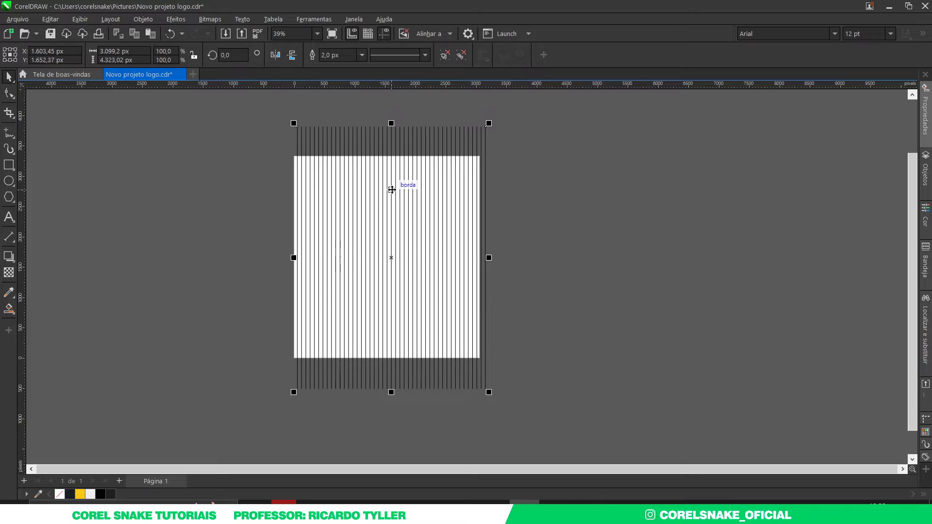
Rotate the line group to 30° and leave rotated copies at 330° and 270°.
left_click_drag(391, 190, 392, 189)
left_click(392, 190)
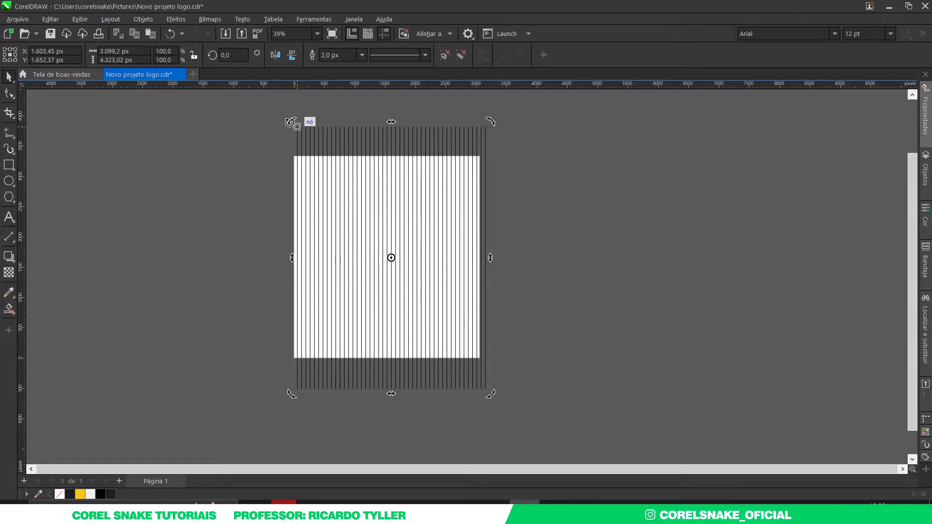
left_click_drag(290, 122, 233, 171)
scroll(371, 151, "down", 1)
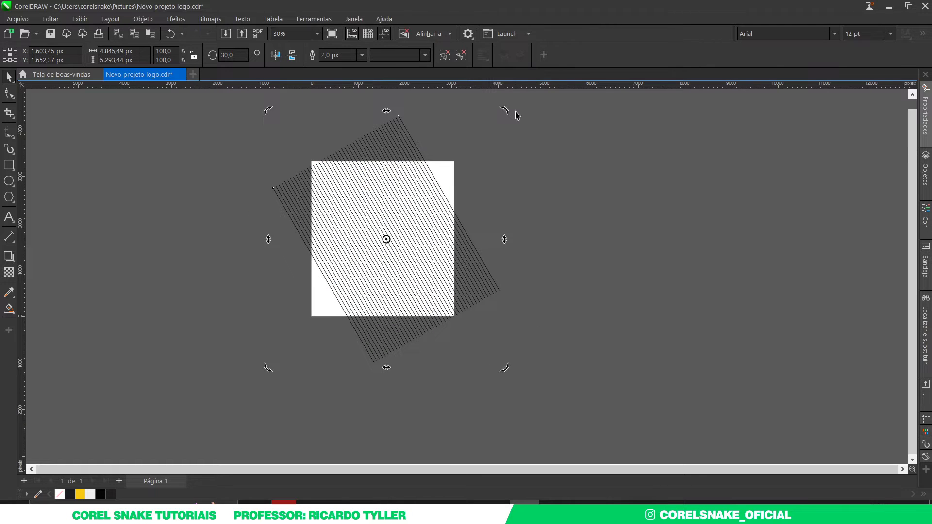
mouse_move(505, 110)
left_mouse_down()
mouse_move(521, 237)
mouse_move(513, 258)
left_mouse_up()
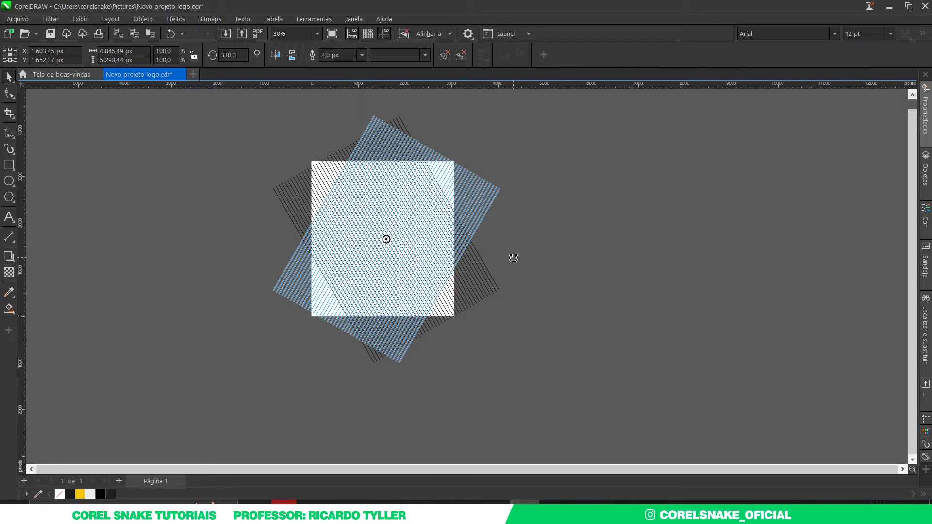
left_click_drag(514, 257, 514, 259)
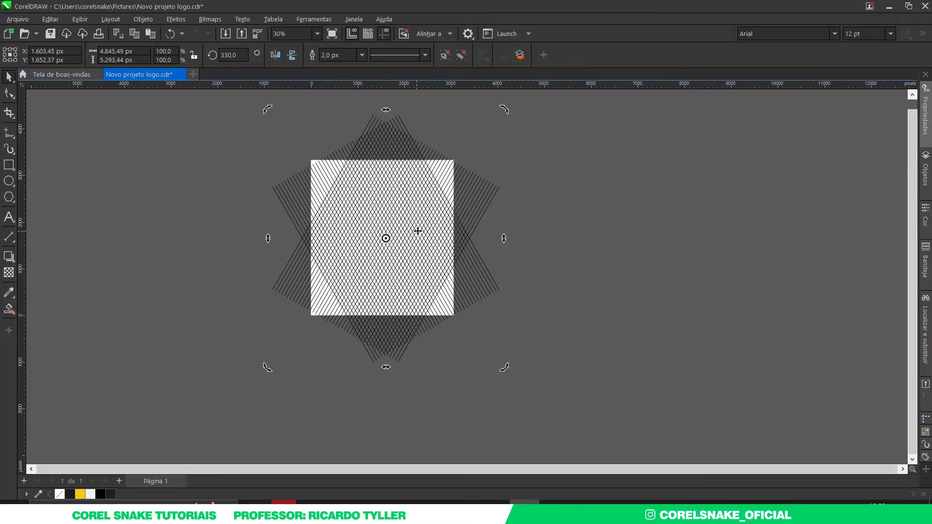
left_click_drag(505, 110, 514, 264)
scroll(385, 200, "up", 5)
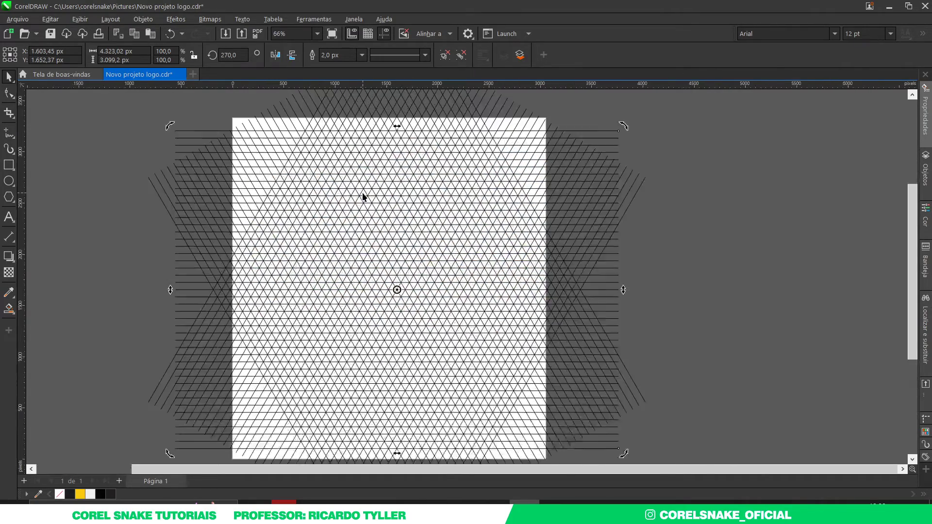
scroll(433, 220, "down", 3)
scroll(374, 218, "down", 1)
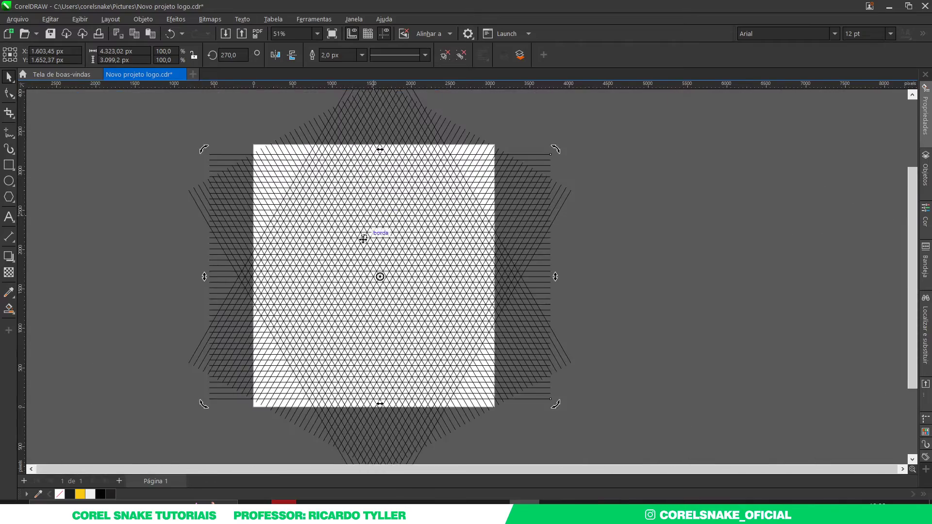
scroll(362, 244, "up", 3)
scroll(362, 244, "down", 2)
left_click(703, 235)
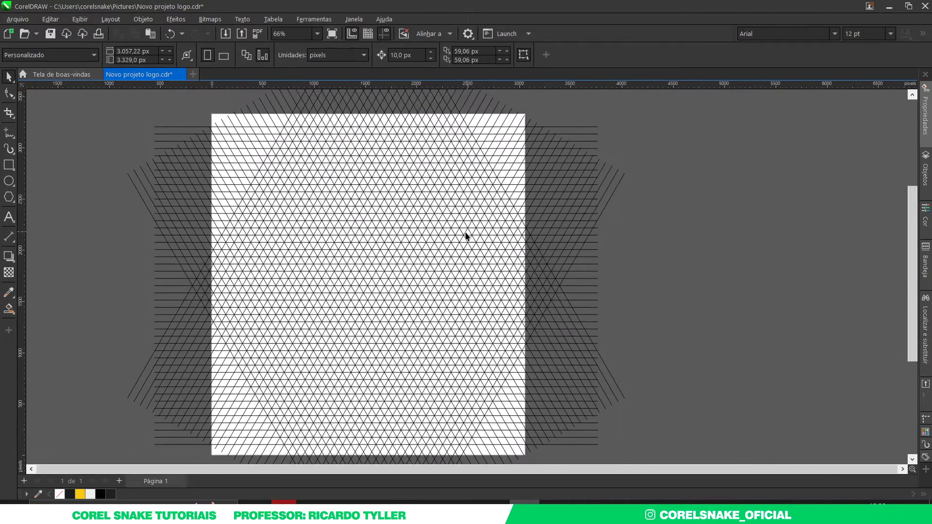
scroll(449, 239, "down", 2)
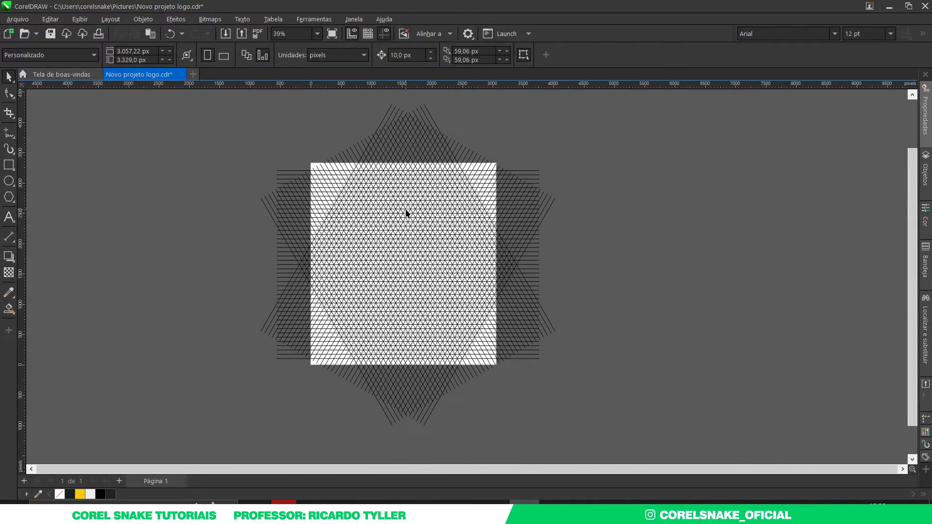
scroll(389, 204, "up", 1)
scroll(340, 219, "up", 2)
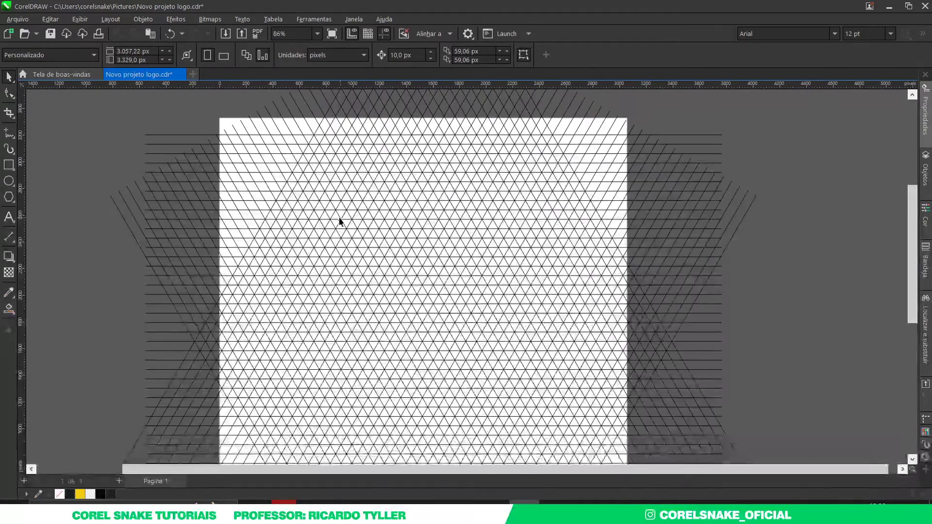
scroll(396, 232, "up", 2)
scroll(342, 217, "up", 1)
scroll(340, 214, "down", 2)
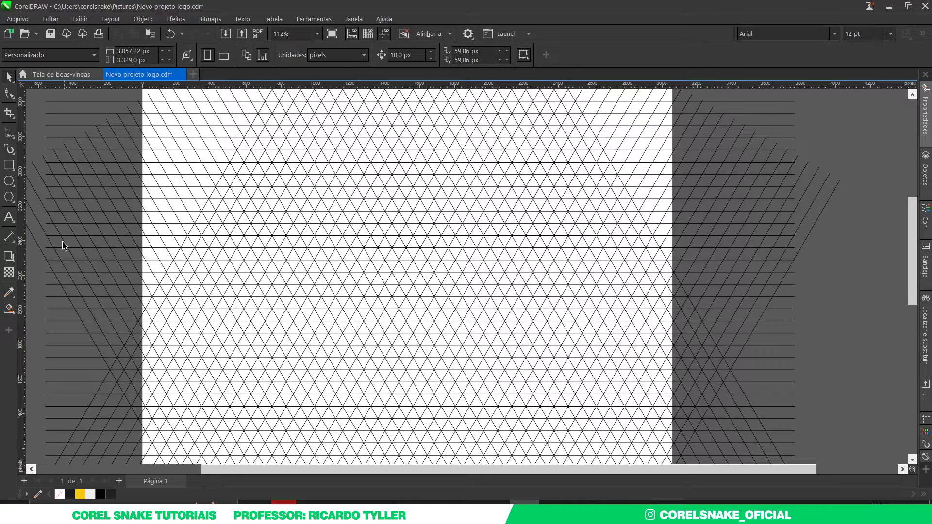
left_click(9, 312)
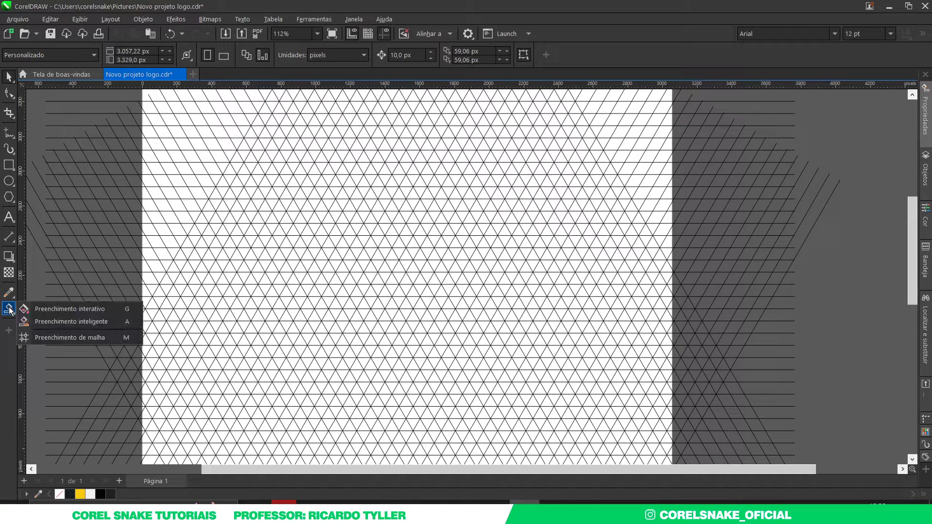
left_click(75, 322)
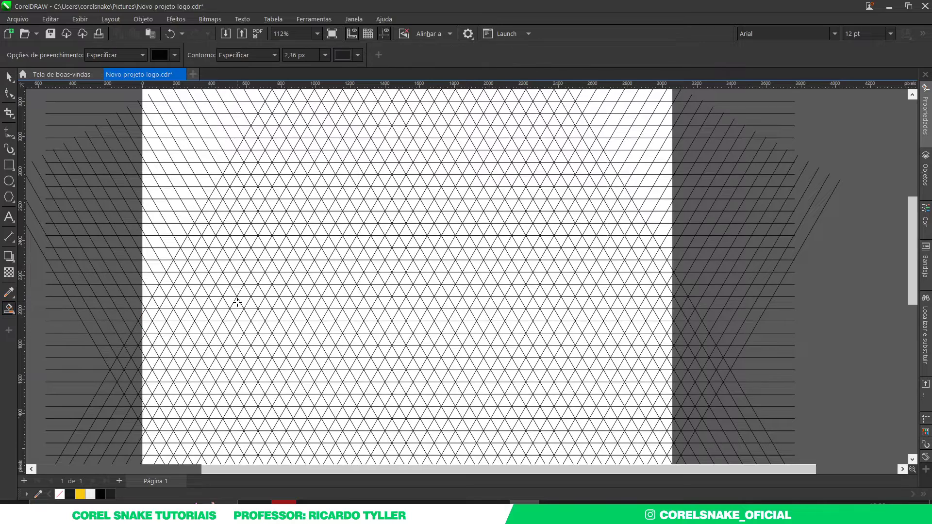
scroll(169, 232, "up", 3)
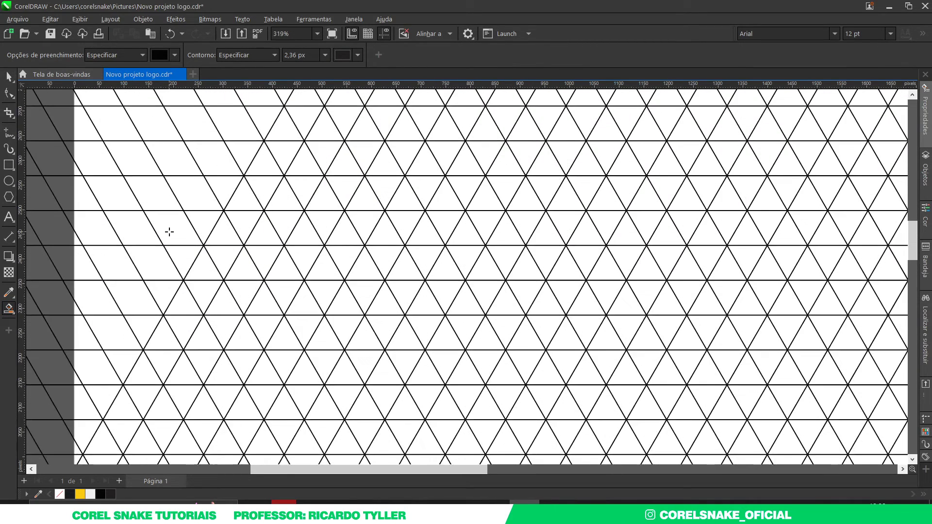
left_click(176, 229)
left_click(194, 197)
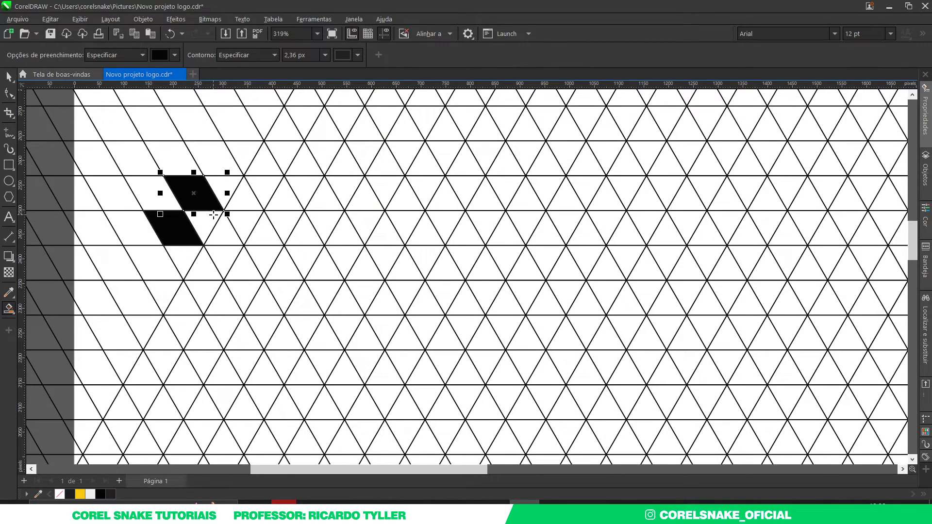
key("ctrl+z")
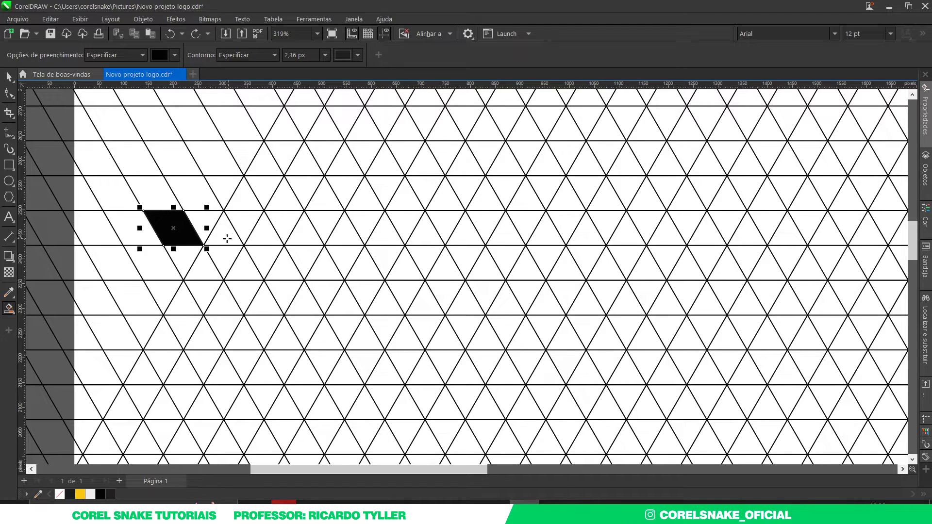
key("ctrl+z")
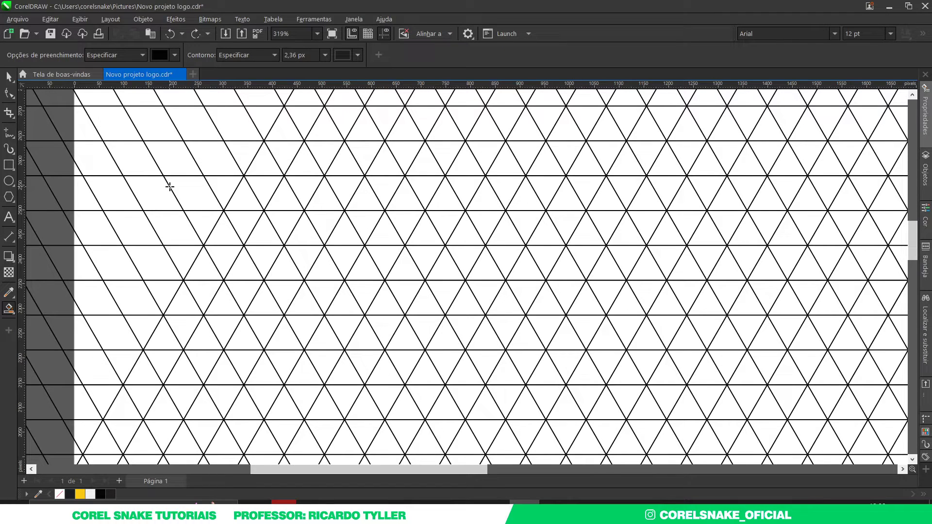
scroll(169, 187, "down", 2)
scroll(169, 186, "down", 1)
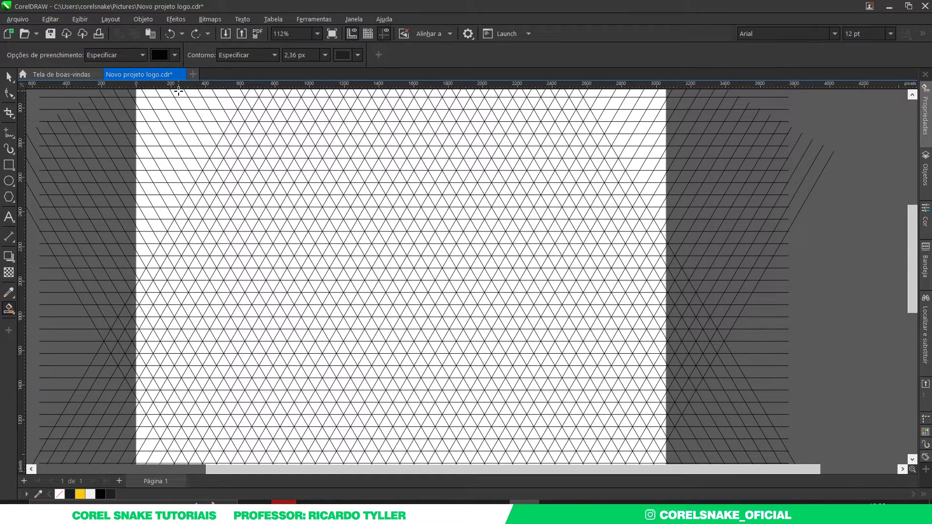
left_click(174, 55)
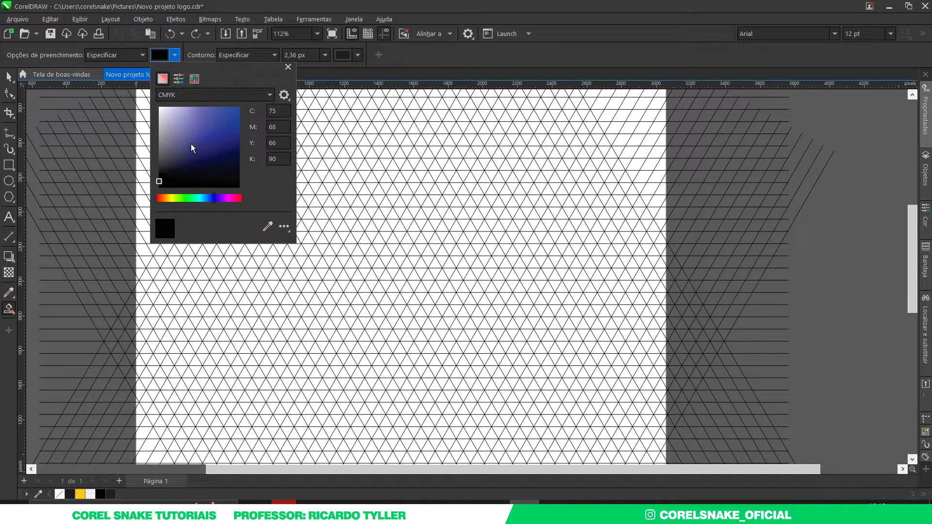
left_click(175, 56)
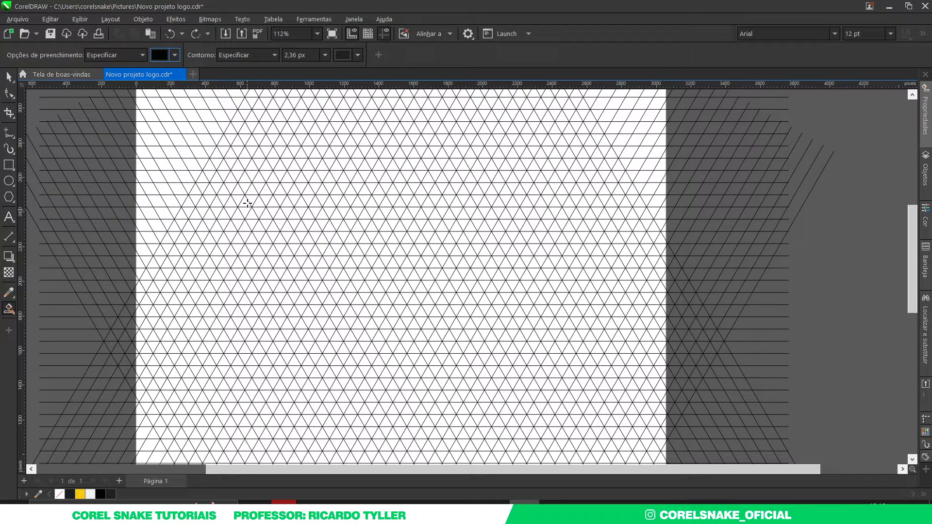
left_click(175, 56)
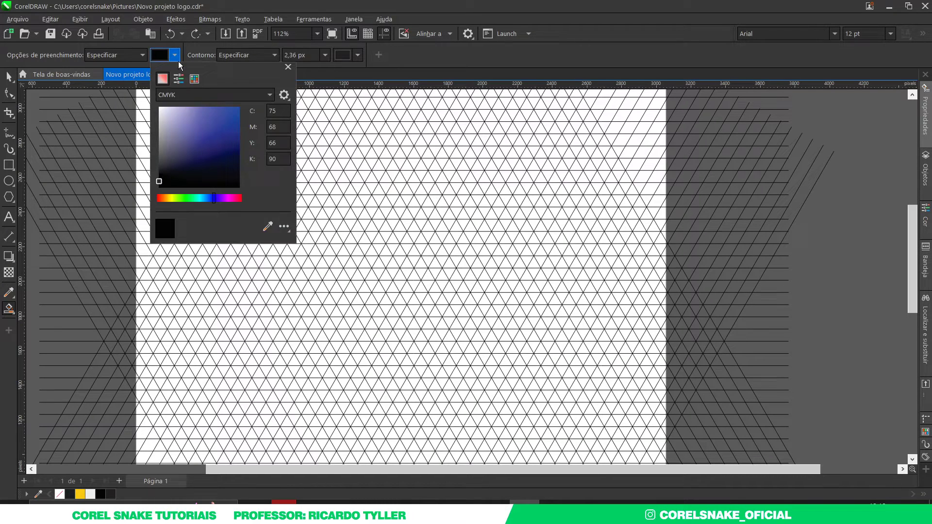
left_click(266, 226)
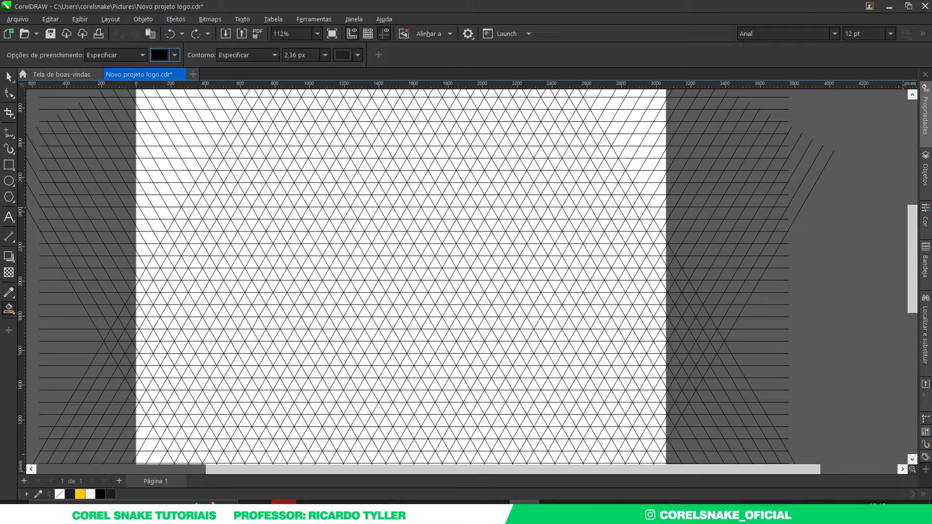
left_click(464, 509)
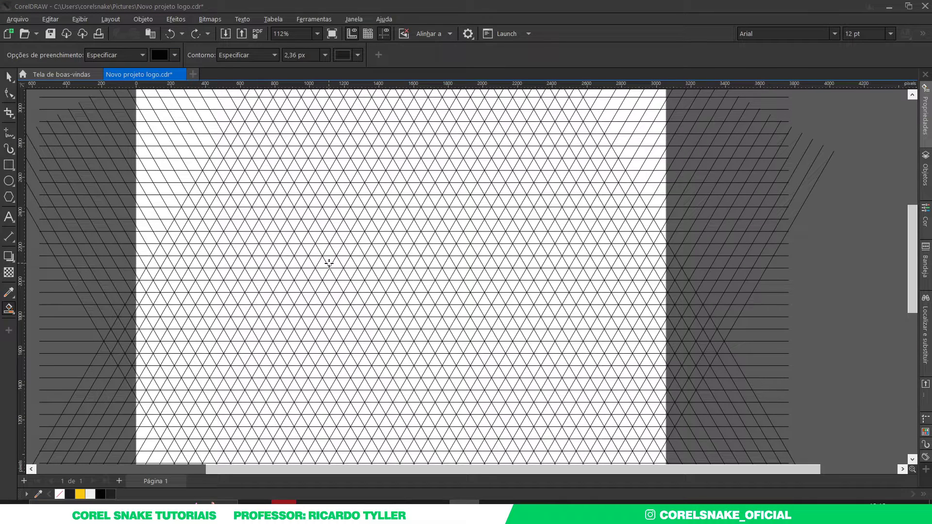
Fill grid triangles black to form the letter's top bar.
left_click(328, 229)
scroll(328, 229, "up", 2)
scroll(329, 229, "up", 2)
left_click(340, 214)
left_click(384, 238)
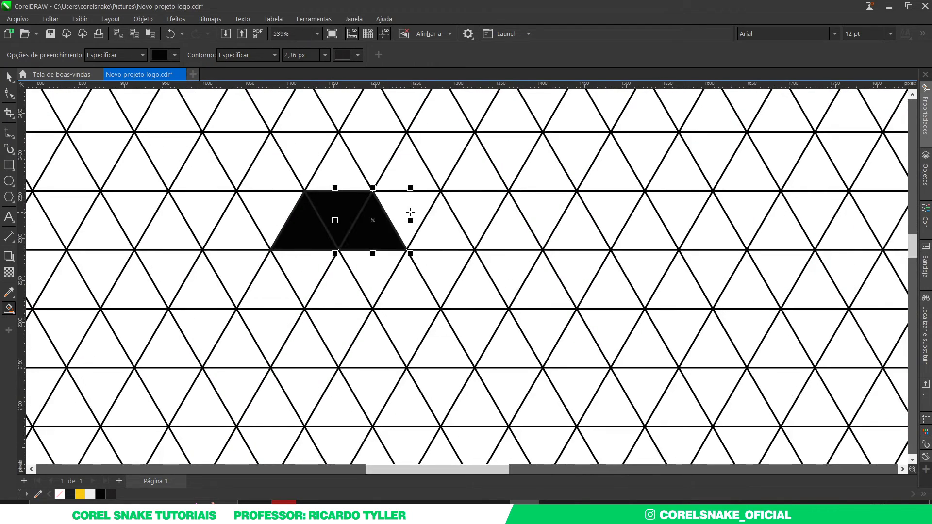
left_click(411, 212)
left_click(460, 229)
left_click(486, 210)
left_click(516, 228)
left_click(553, 210)
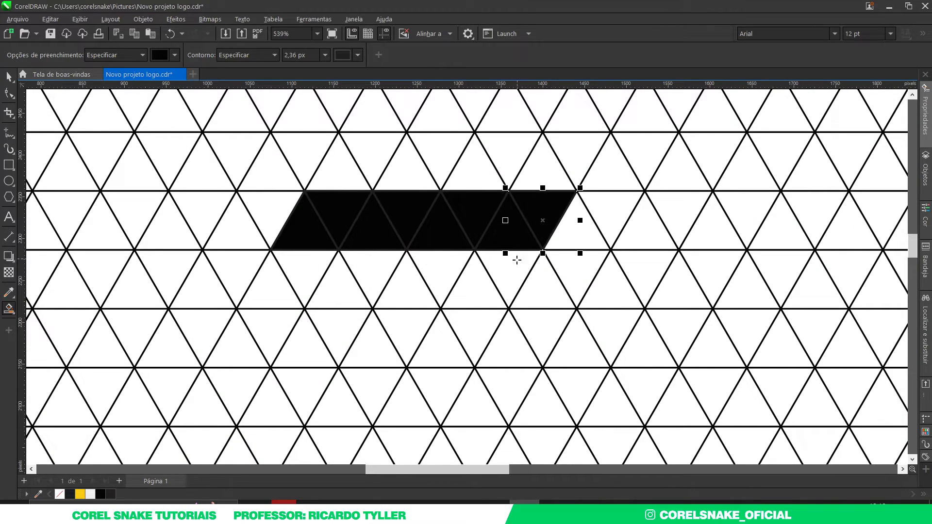
Fill triangles black down the right side to build the letter's lower leg.
left_click(517, 267)
left_click(472, 299)
left_click(475, 335)
left_click(437, 346)
left_click(405, 335)
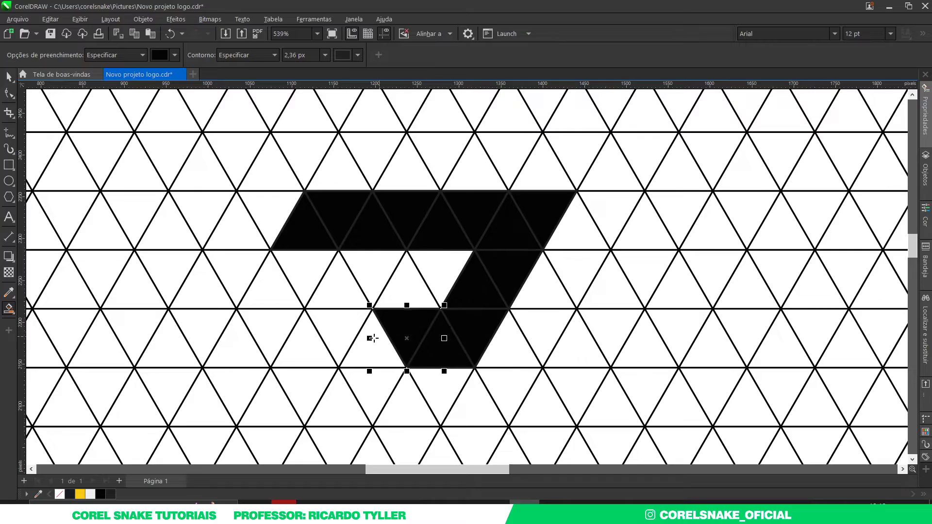
left_click(373, 347)
left_click(342, 331)
scroll(360, 340, "down", 3)
scroll(353, 322, "up", 1)
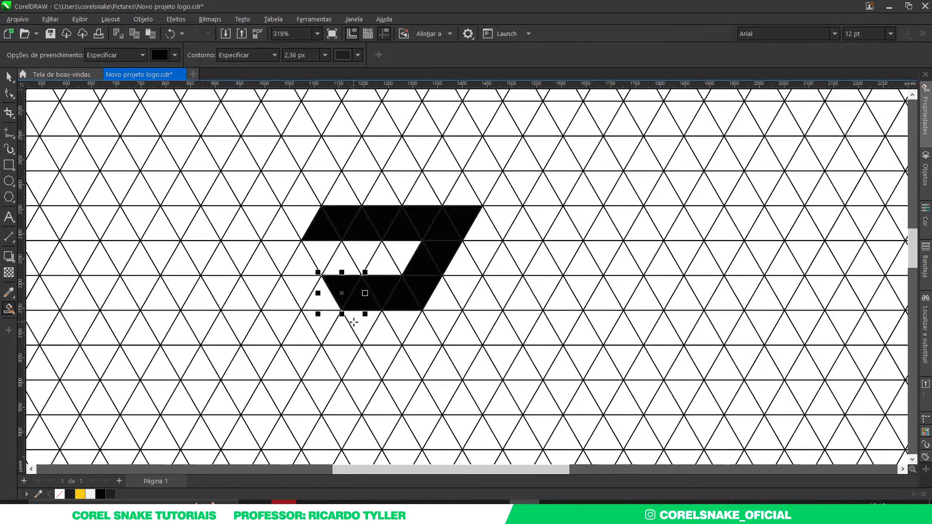
left_click(355, 323)
left_click(383, 335)
left_click(382, 357)
left_click(404, 369)
scroll(388, 369, "down", 3)
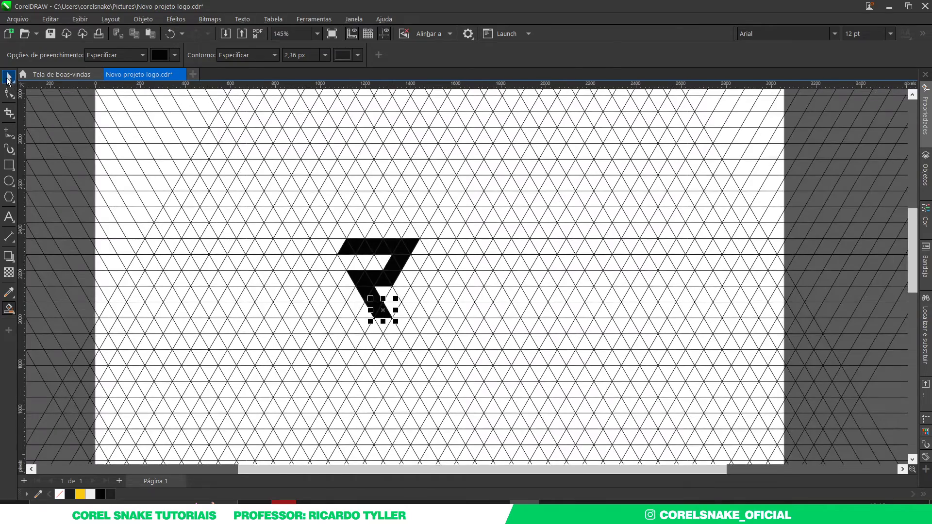
Review the letter and fill one more black triangle at its top-left.
left_click(7, 78)
scroll(316, 243, "down", 2)
scroll(655, 292, "down", 2)
left_click(429, 257)
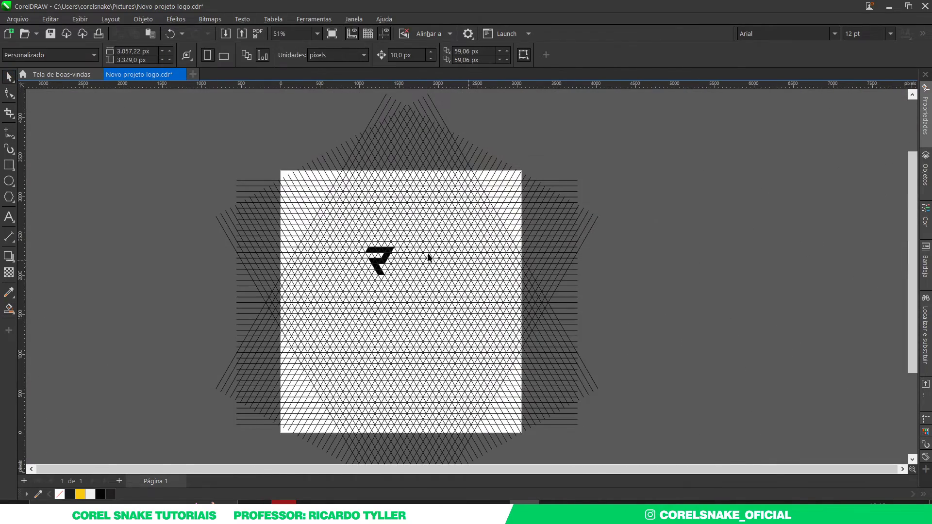
scroll(429, 257, "up", 3)
scroll(452, 286, "down", 1)
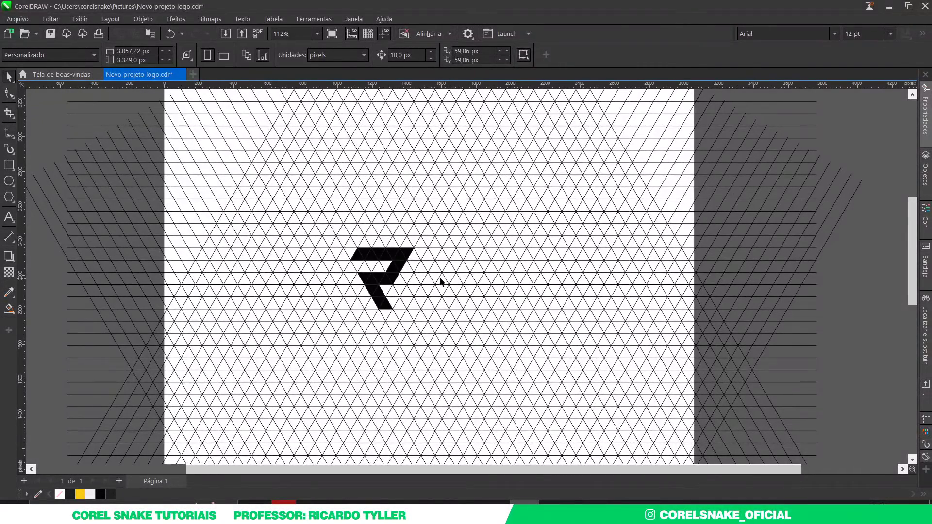
scroll(380, 265, "up", 2)
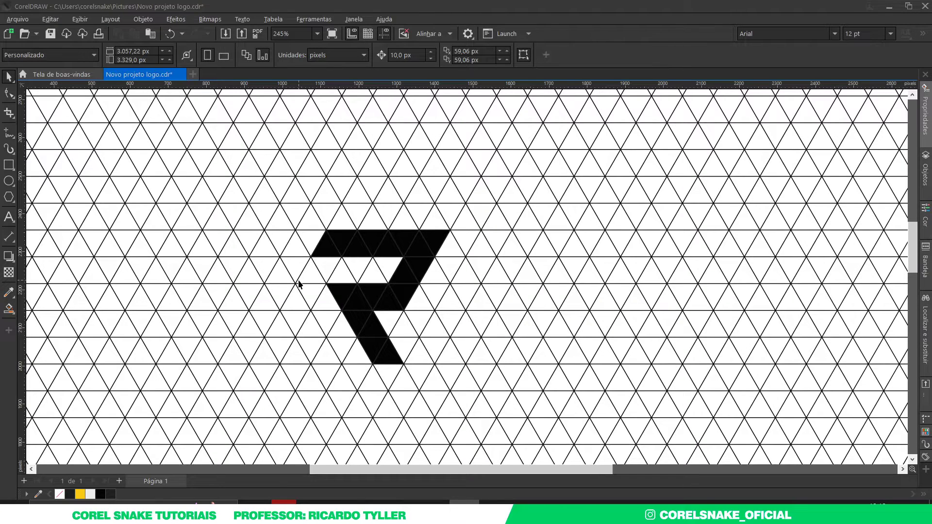
left_click(11, 314)
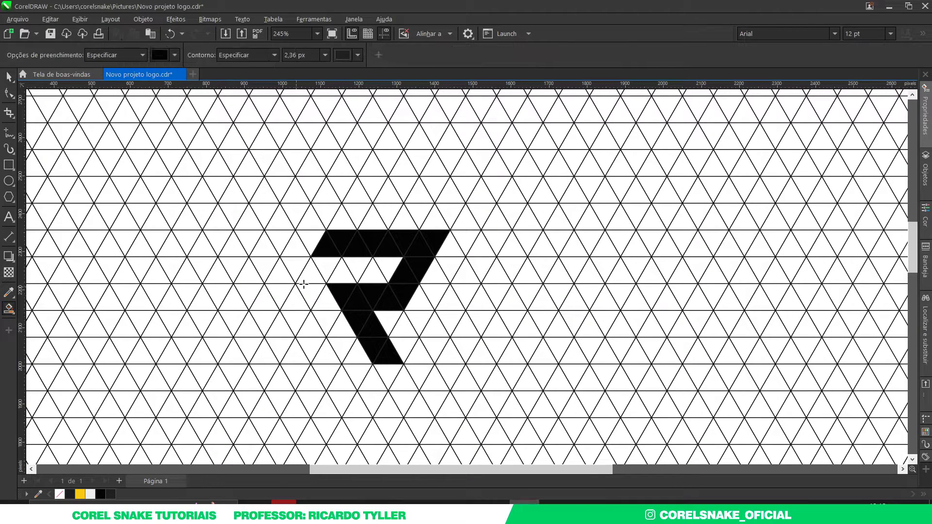
left_click(312, 243)
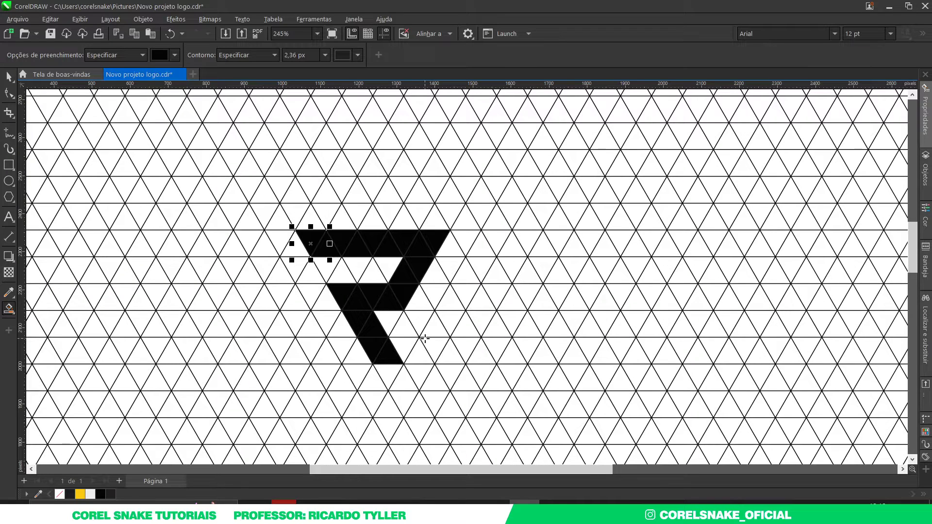
Delete the extra small triangle at the letter's bottom tip.
left_click(8, 77)
left_click(393, 359)
key("Delete")
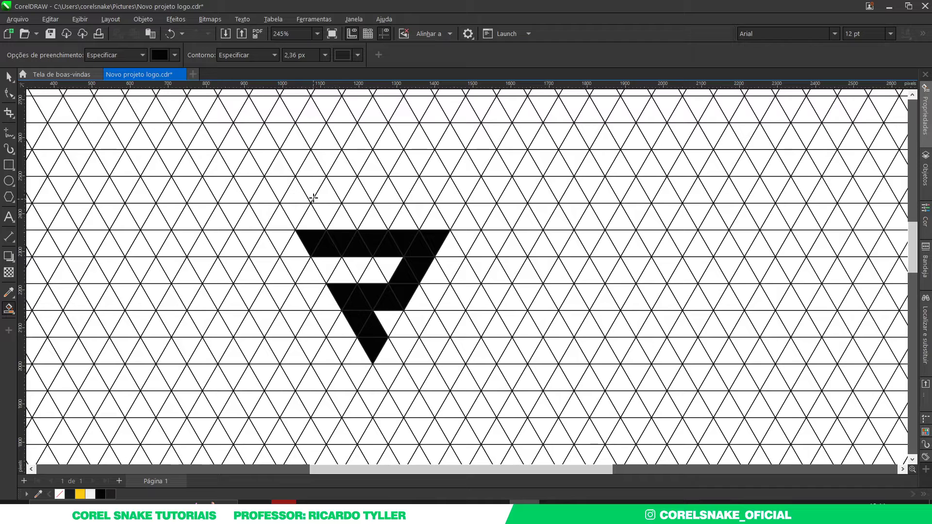
Fill a four-triangle black band above the R, topped by two upward crown points.
left_click(311, 189)
left_click(342, 185)
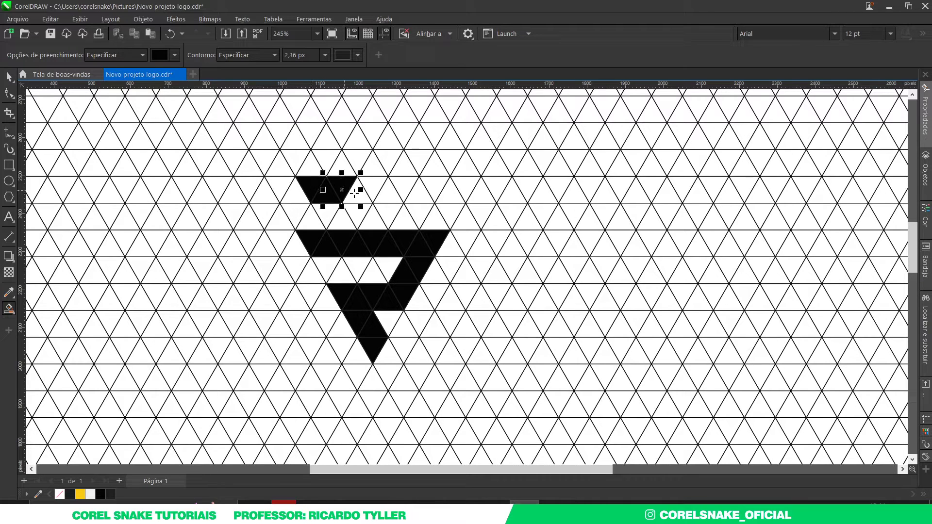
left_click(373, 187)
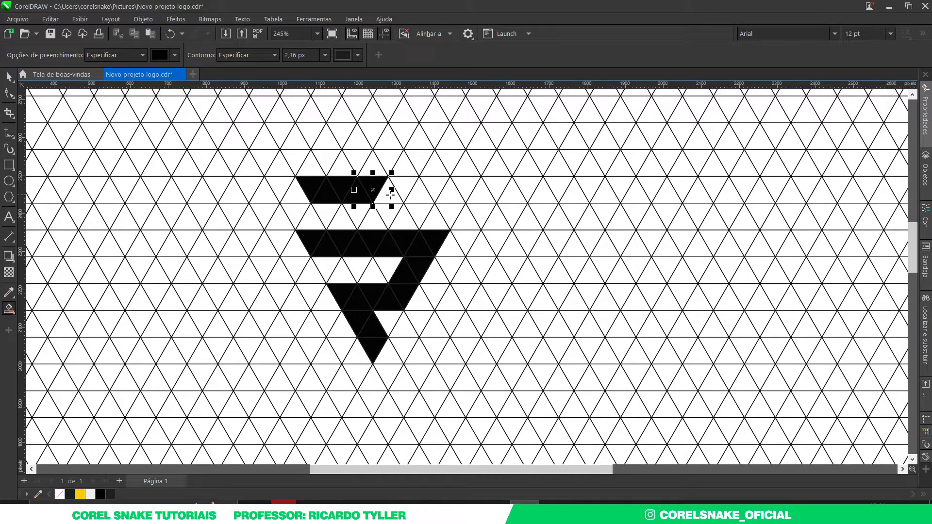
left_click(391, 194)
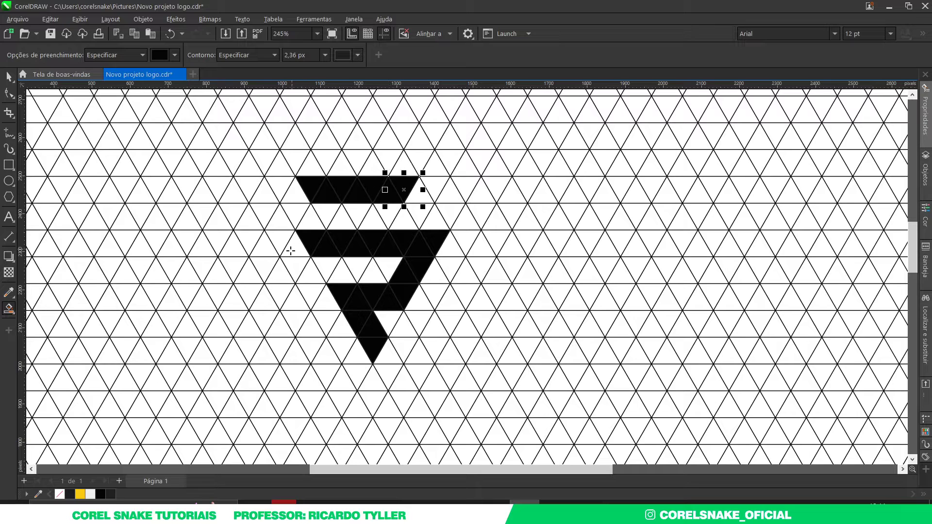
left_click(340, 175)
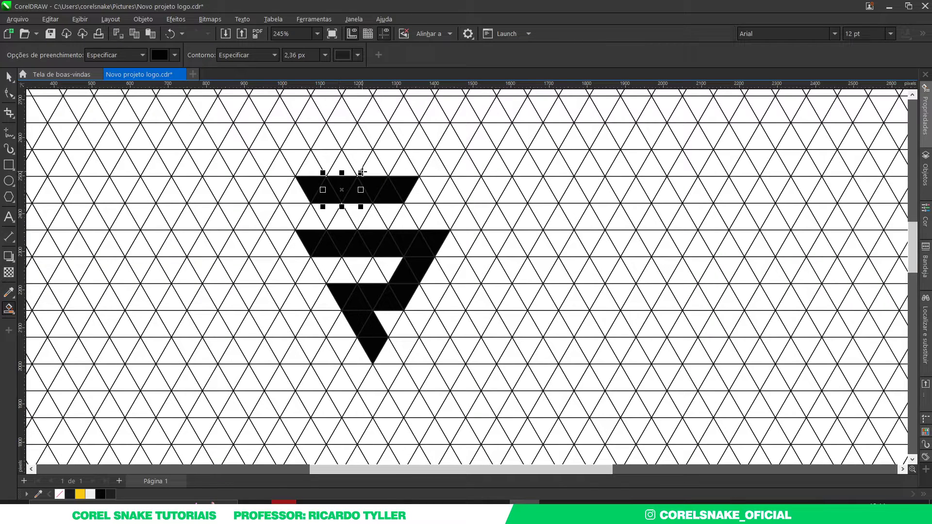
left_click(342, 168)
left_click(373, 168)
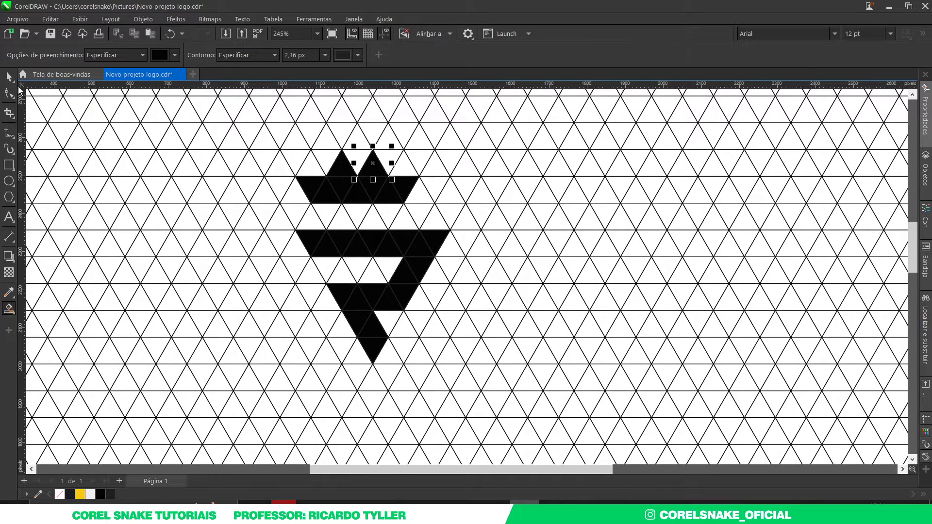
left_click(9, 76)
scroll(487, 262, "down", 2)
scroll(487, 262, "down", 1)
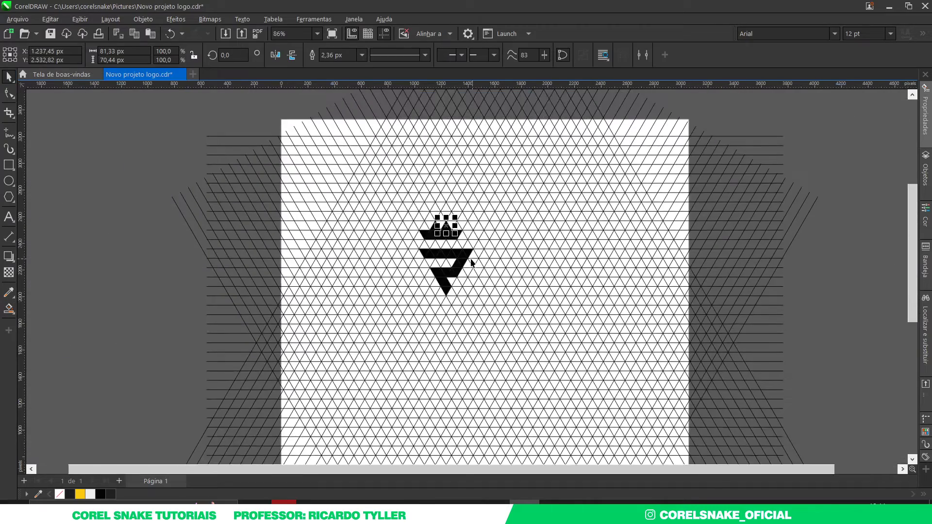
Select the whole crown-and-letter logo, then clear the selection.
left_click(180, 185)
scroll(483, 222, "up", 2)
scroll(468, 276, "up", 2)
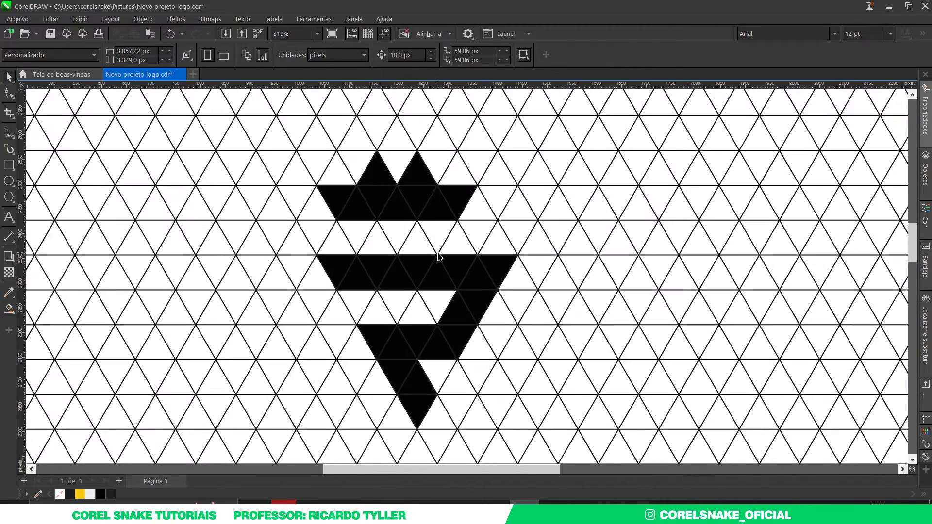
scroll(439, 256, "down", 4)
scroll(439, 256, "down", 2)
mouse_move(208, 184)
left_mouse_down()
mouse_move(474, 308)
mouse_move(425, 281)
mouse_move(212, 283)
left_mouse_up()
scroll(212, 282, "up", 5)
key("Escape")
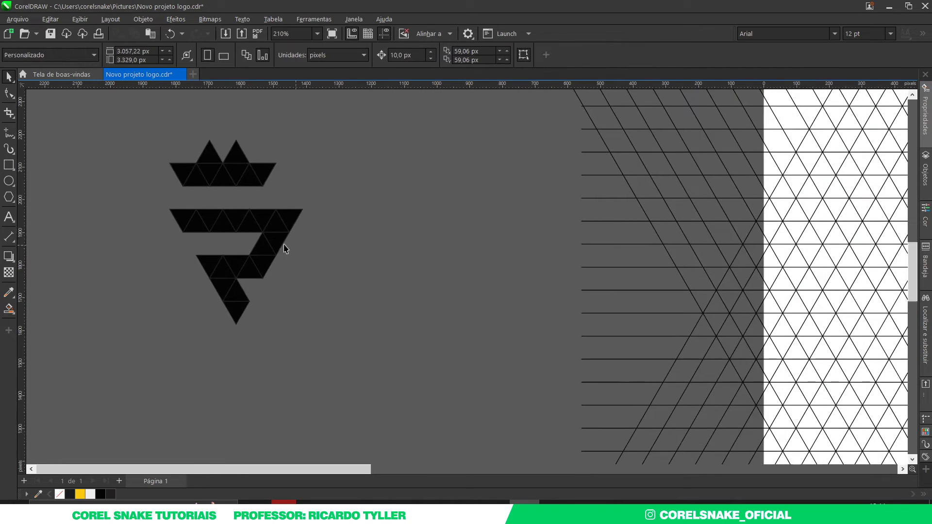
Marquee-select only the triangles forming the R beneath the crown.
scroll(309, 190, "down", 1)
scroll(266, 250, "up", 3)
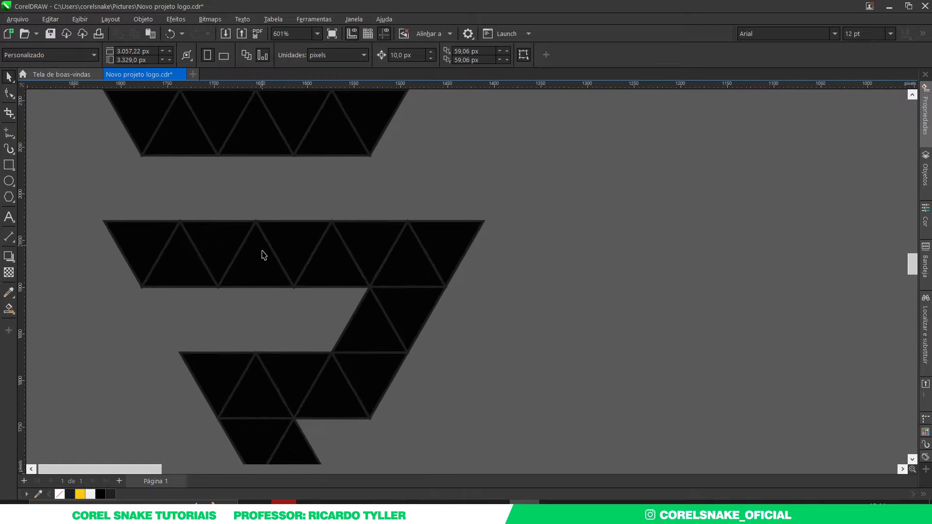
scroll(262, 256, "up", 2)
scroll(260, 214, "up", 4)
scroll(254, 219, "down", 6)
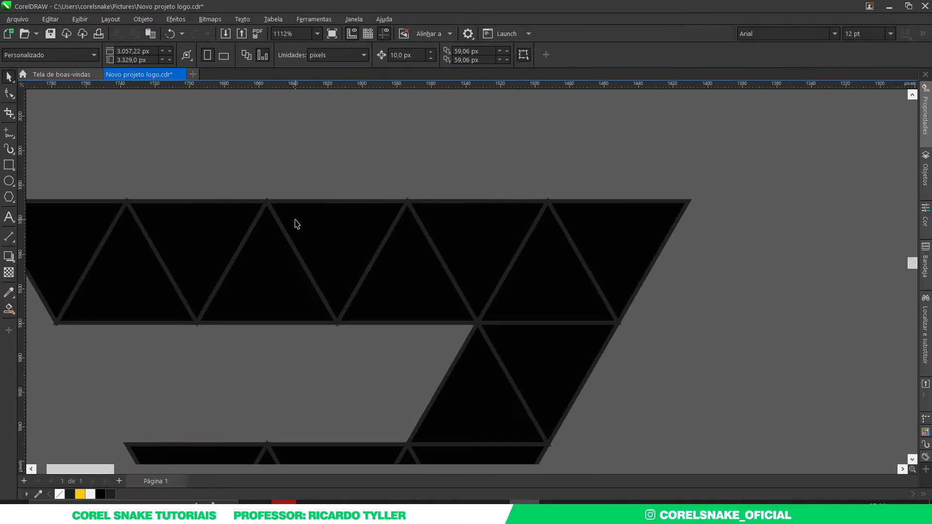
scroll(295, 222, "down", 4)
left_click_drag(214, 207, 423, 337)
scroll(301, 210, "up", 1)
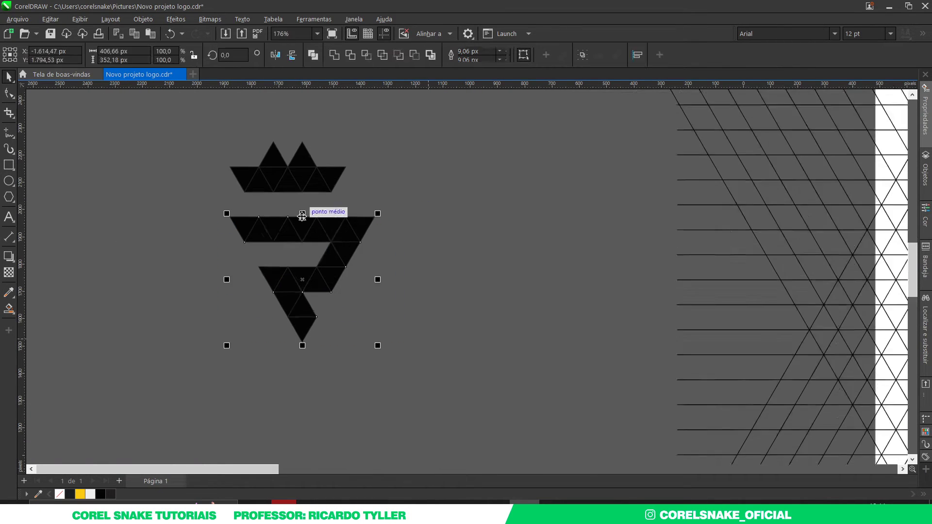
scroll(301, 210, "up", 2)
Try combining the R triangles, undo it, and remove their outline.
left_click(339, 56)
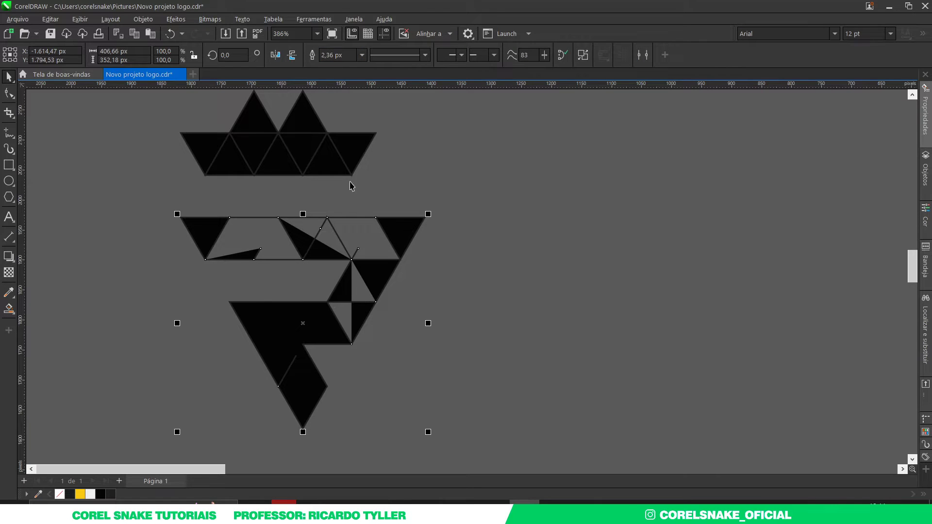
scroll(228, 225, "up", 3)
key("ctrl+z")
scroll(298, 237, "down", 2)
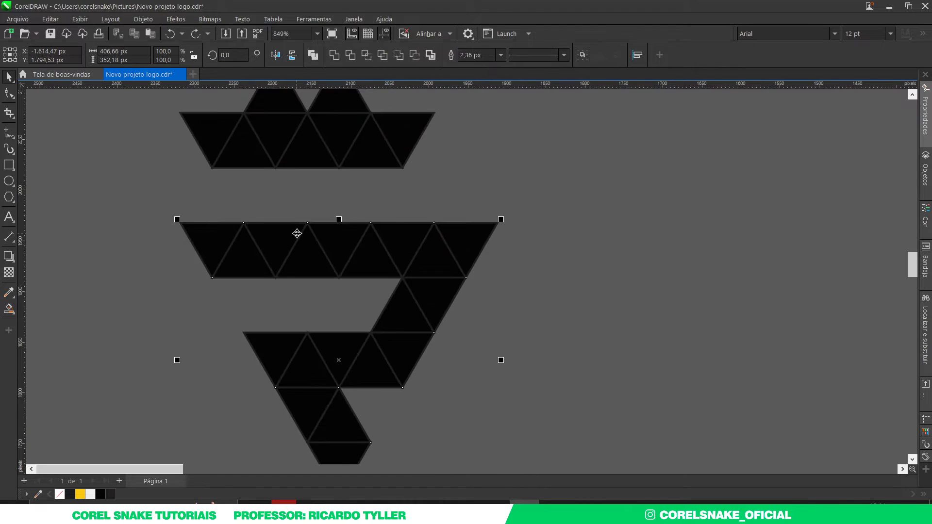
scroll(298, 237, "down", 1)
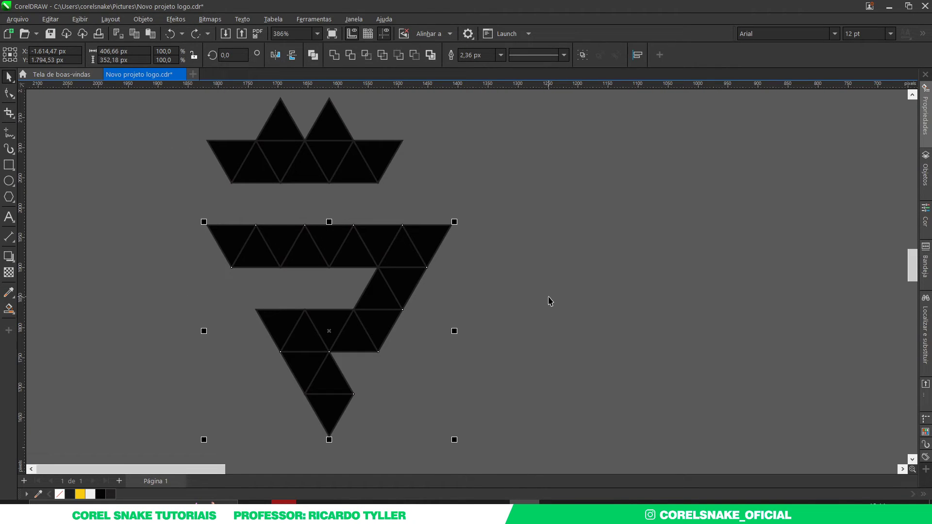
right_click(59, 494)
scroll(327, 239, "up", 2)
scroll(335, 226, "up", 1)
scroll(335, 234, "down", 2)
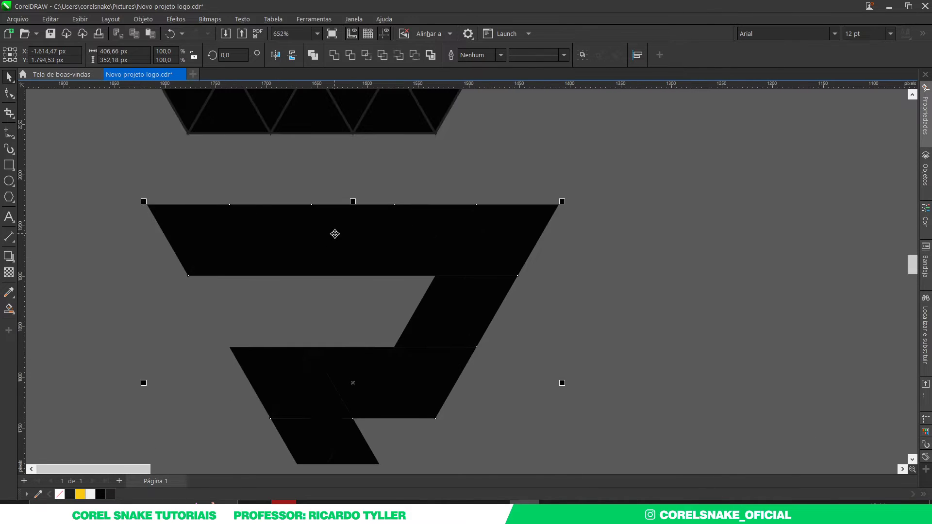
scroll(335, 234, "down", 2)
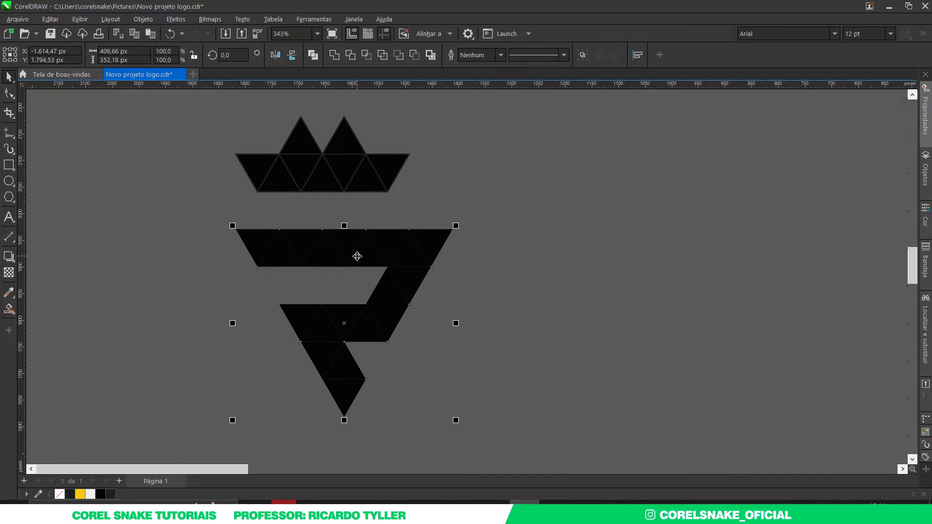
Weld the R triangles into one shape, then give it no fill and a white outline.
left_click(333, 55)
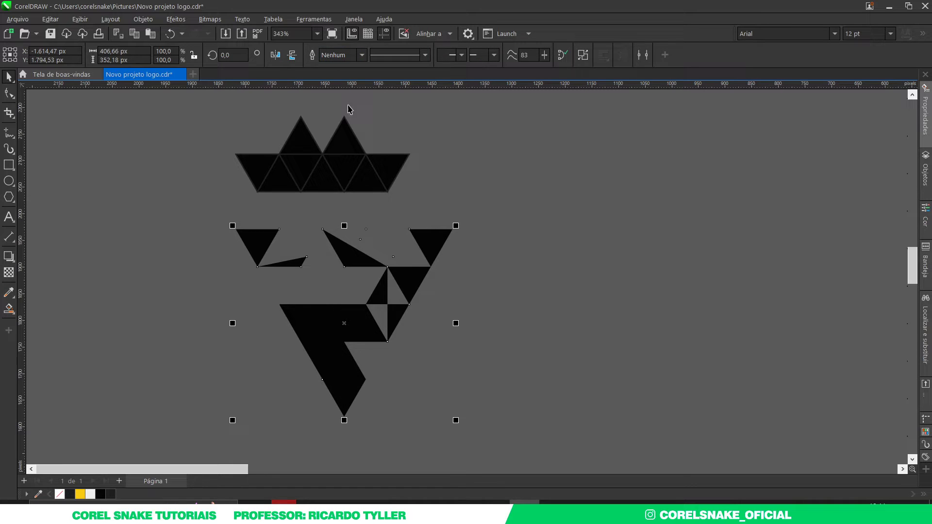
left_click(527, 319)
left_click(258, 248)
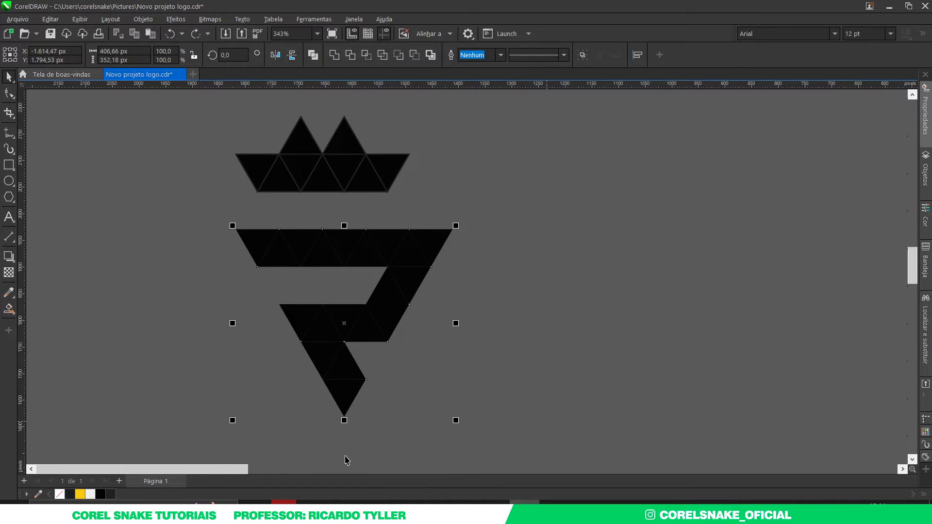
left_click(63, 495)
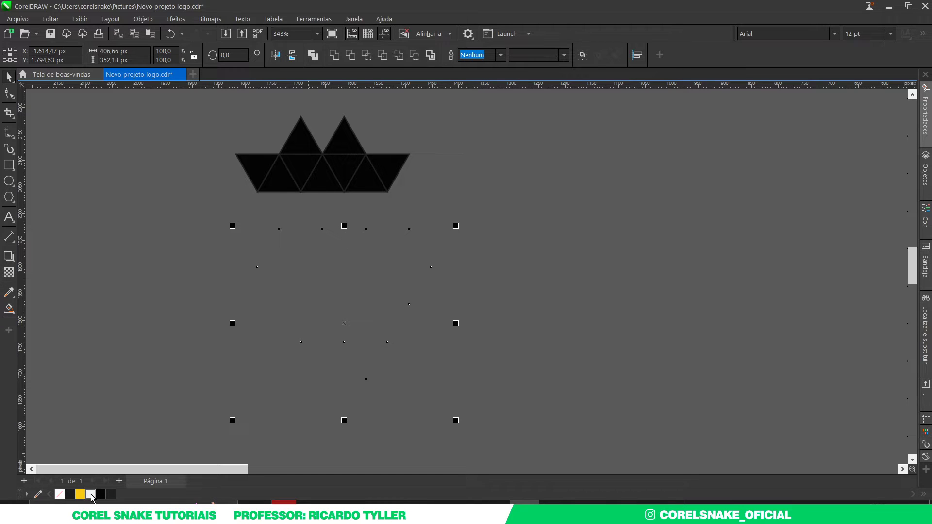
right_click(90, 494)
scroll(392, 256, "up", 1)
Erase the R's inner triangle lines with Virtual Segment Delete.
left_click(188, 221)
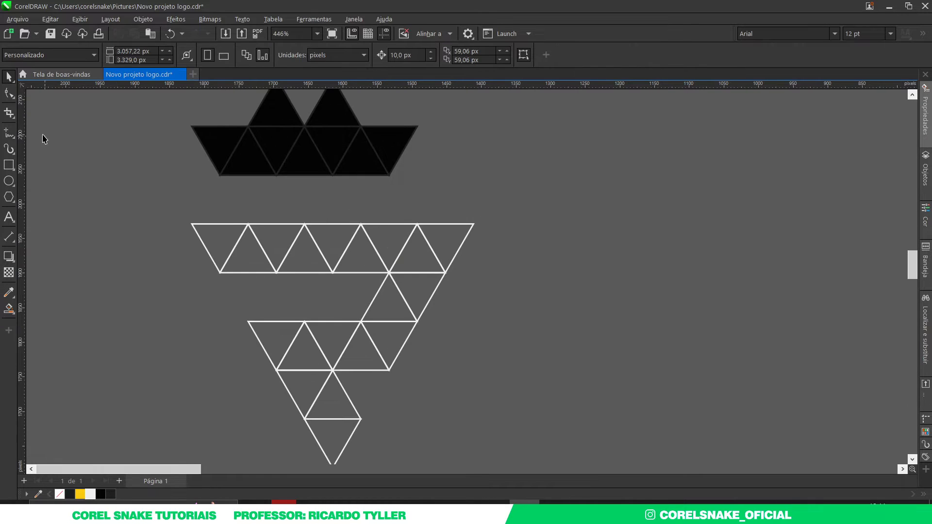
left_click(4, 119)
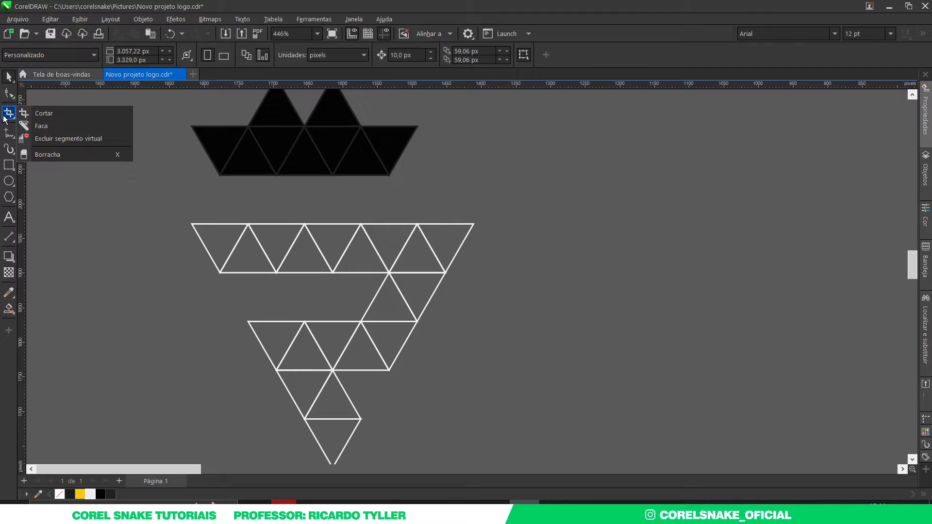
left_click(51, 141)
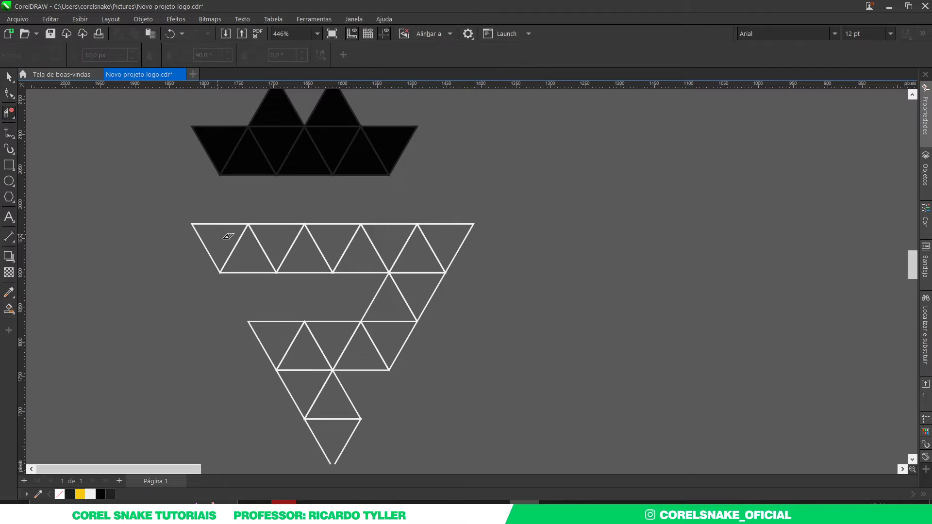
left_click_drag(261, 248, 423, 253)
left_click(436, 256)
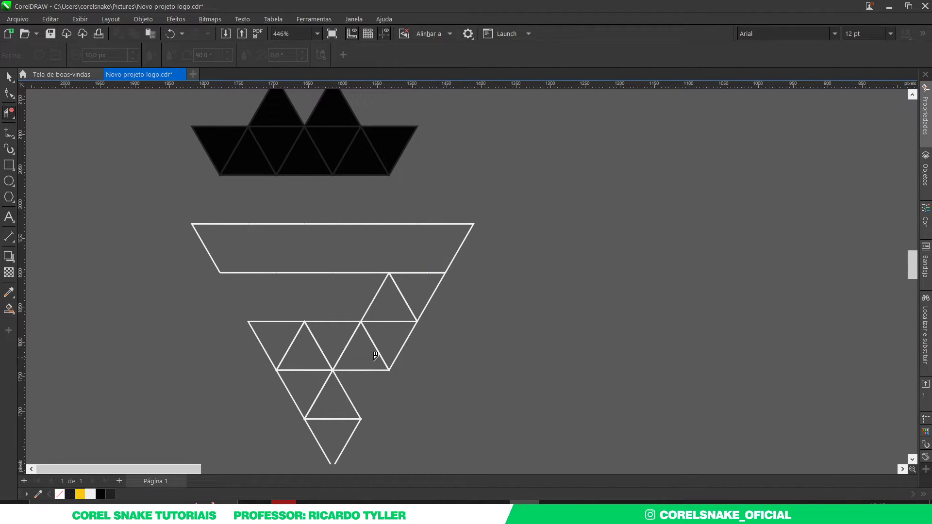
left_click_drag(375, 356, 381, 351)
left_click_drag(292, 344, 284, 345)
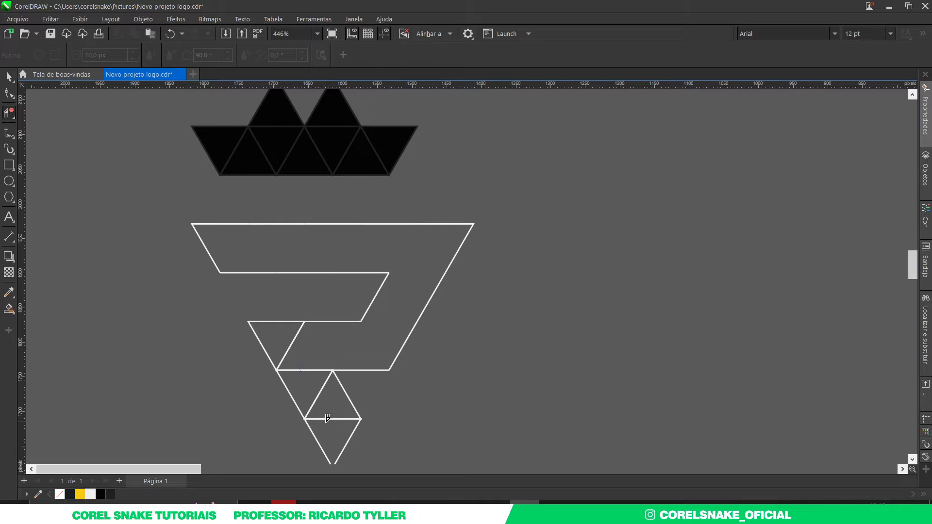
left_click_drag(328, 418, 349, 433)
Smart-fill the R outline solid black and check it by moving it and undoing.
left_click(9, 76)
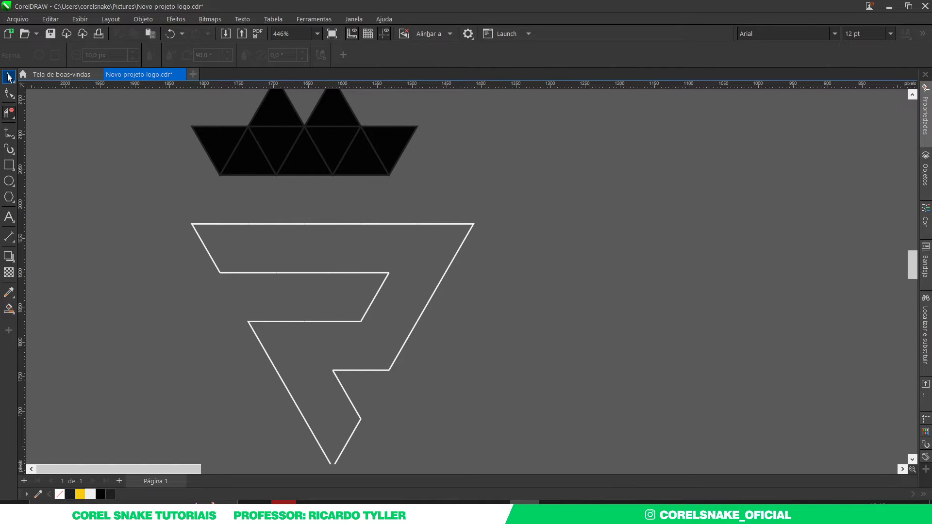
left_click(265, 329)
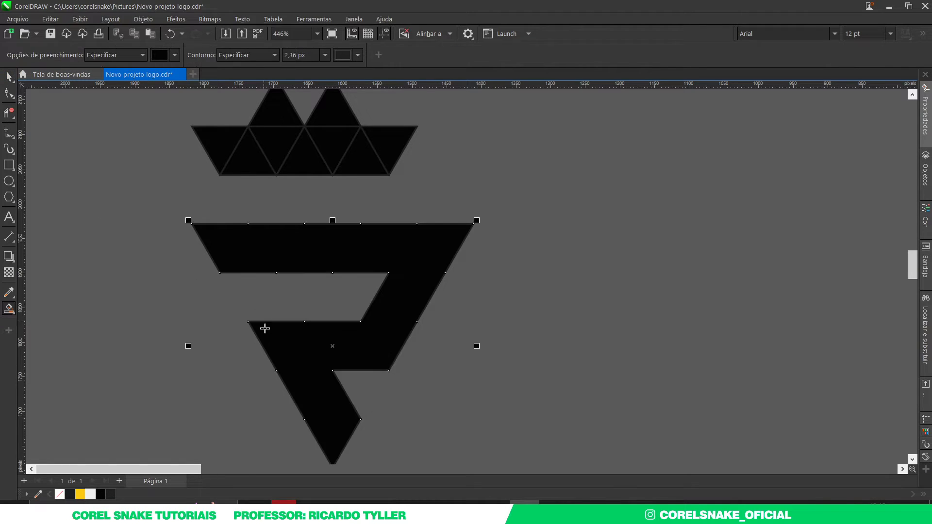
left_click(8, 77)
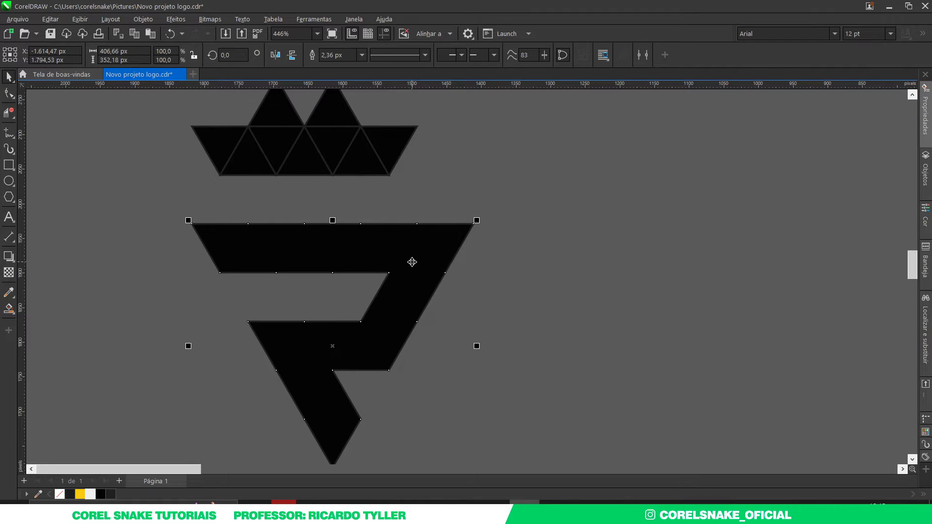
left_click_drag(413, 262, 730, 263)
key("ctrl+z")
left_click(510, 197)
Turn the crown triangles into unfilled shapes with white outlines.
scroll(295, 219, "down", 1)
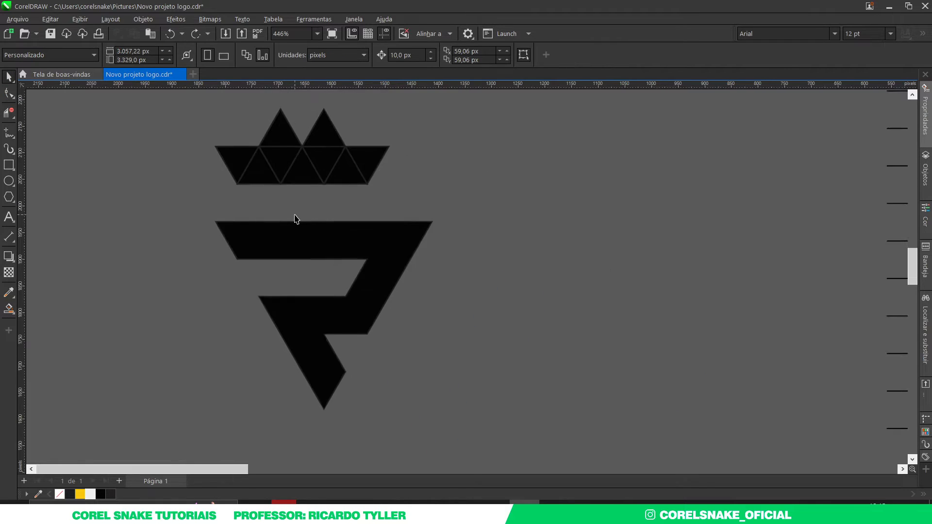
scroll(295, 219, "down", 1)
left_click_drag(207, 123, 406, 200)
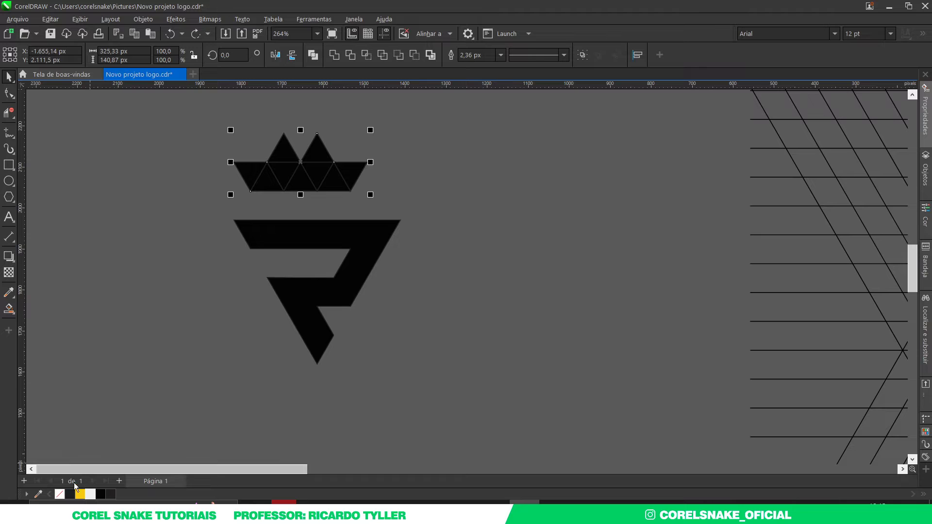
left_click(59, 494)
right_click(90, 494)
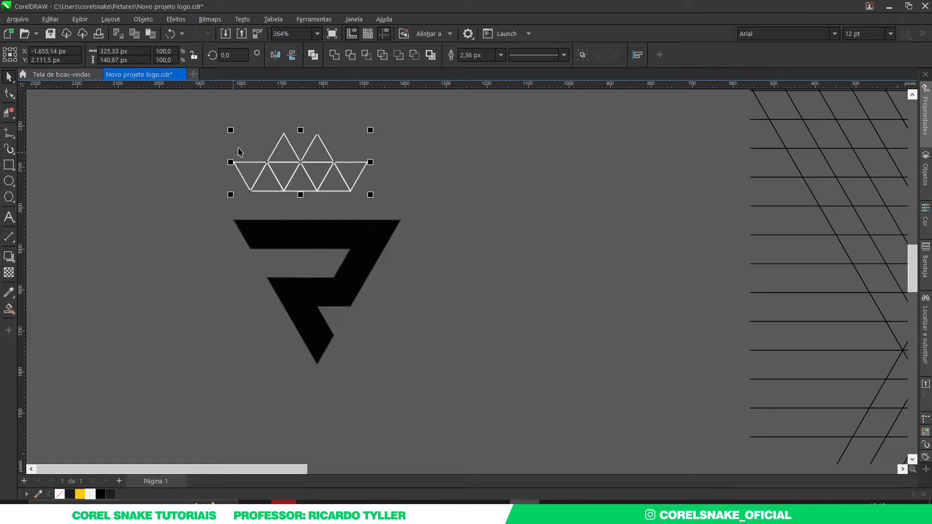
scroll(238, 152, "up", 2)
Erase the crown's inner diagonal and middle horizontal lines with Virtual Segment Delete, then Smart Fill it solid black.
left_click(13, 114)
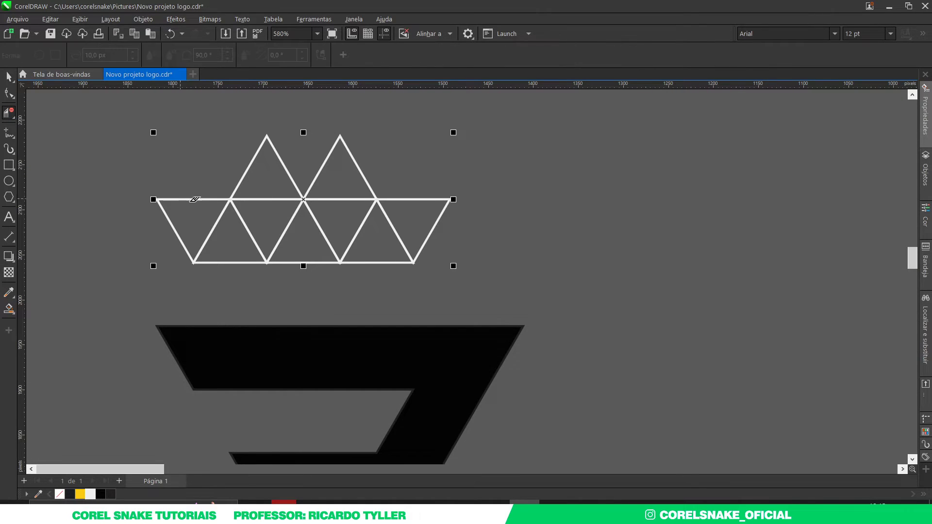
left_click_drag(406, 233, 408, 234)
left_click(267, 200)
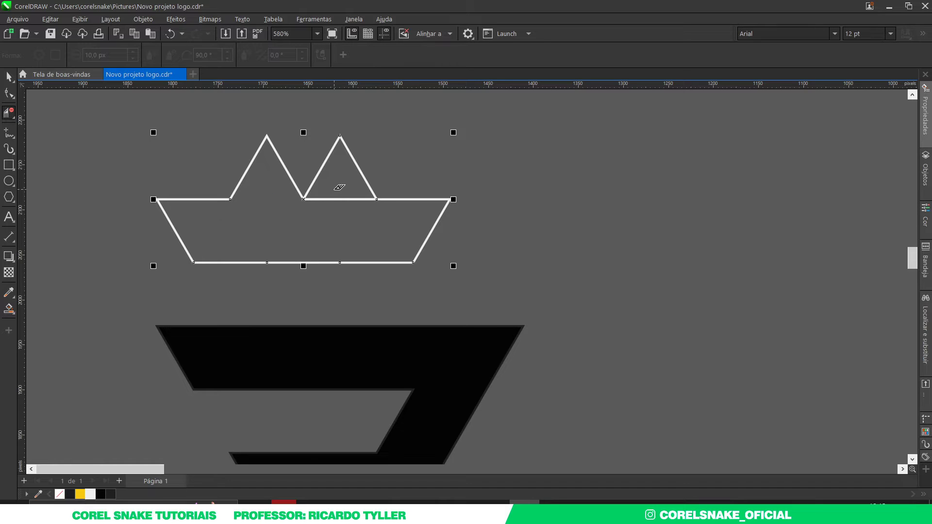
left_click(340, 199)
left_click(194, 233)
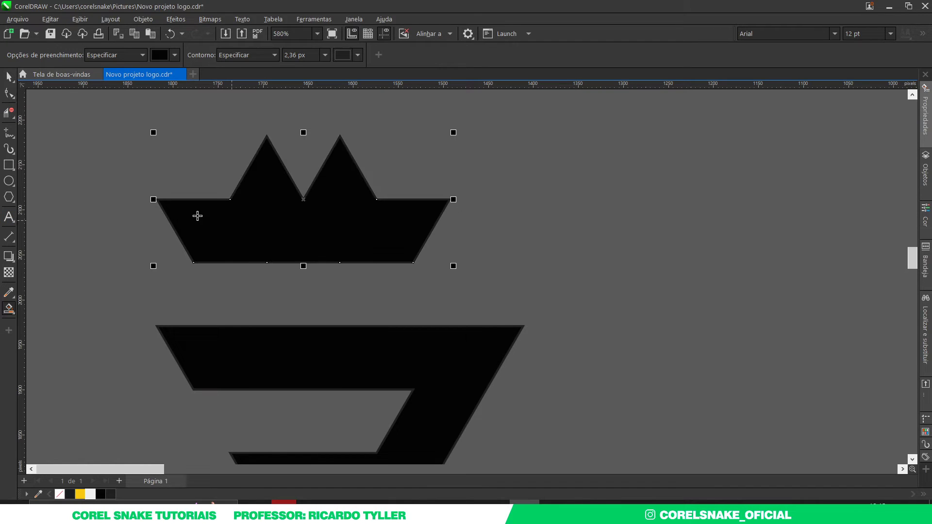
key("space")
Move the black crowned R aside, delete the leftover white outline logo, and move the black logo back.
scroll(193, 199, "down", 2)
left_click(225, 266, "shift")
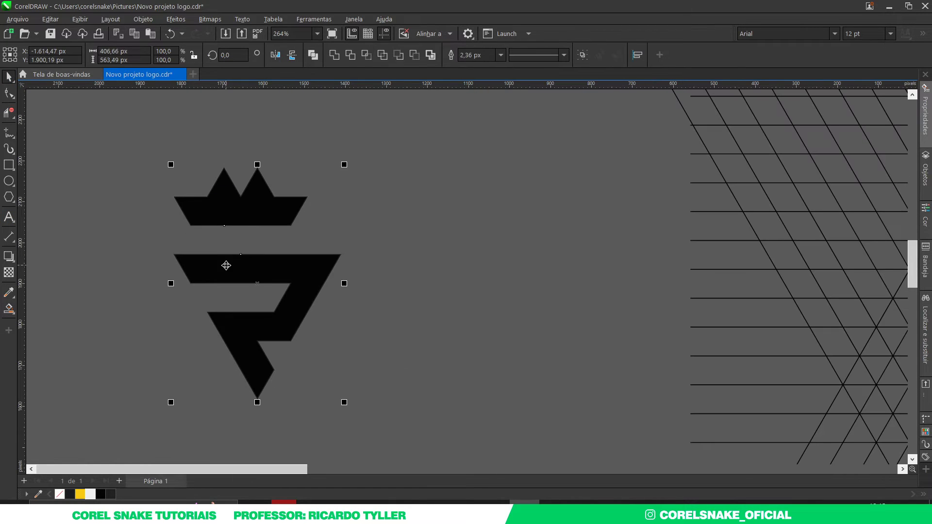
left_click_drag(225, 266, 433, 266)
left_click_drag(69, 119, 343, 421)
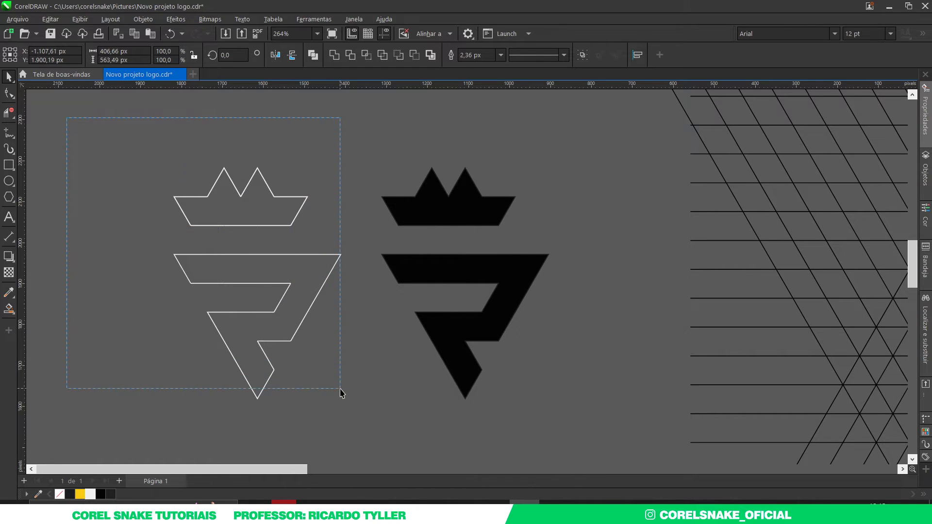
key("Delete")
left_click_drag(322, 150, 641, 437)
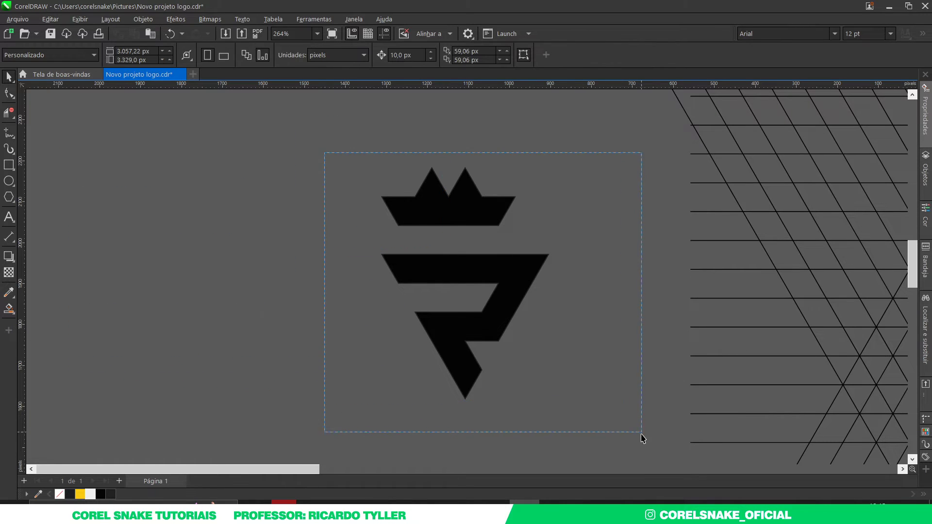
left_click_drag(523, 289, 404, 297)
left_click(362, 254)
scroll(340, 223, "up", 1)
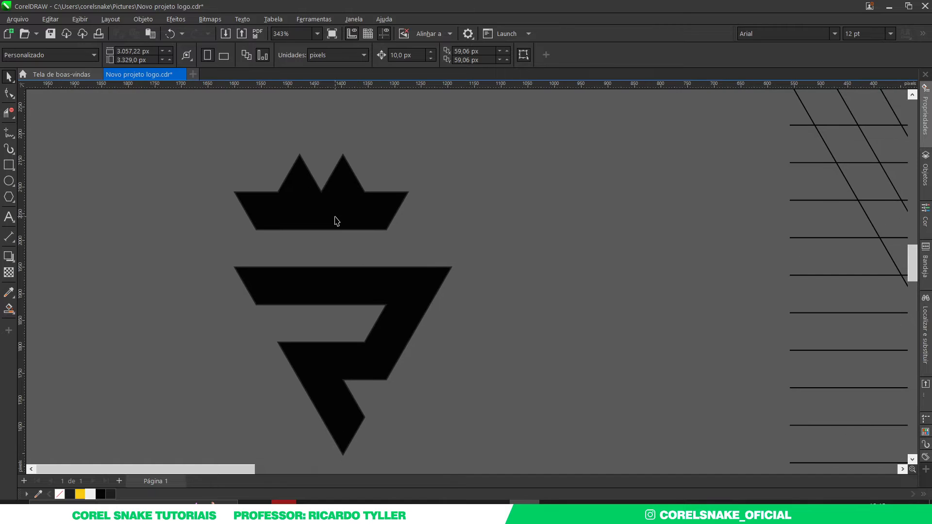
left_click(359, 235)
scroll(347, 292, "up", 1)
scroll(194, 310, "down", 2)
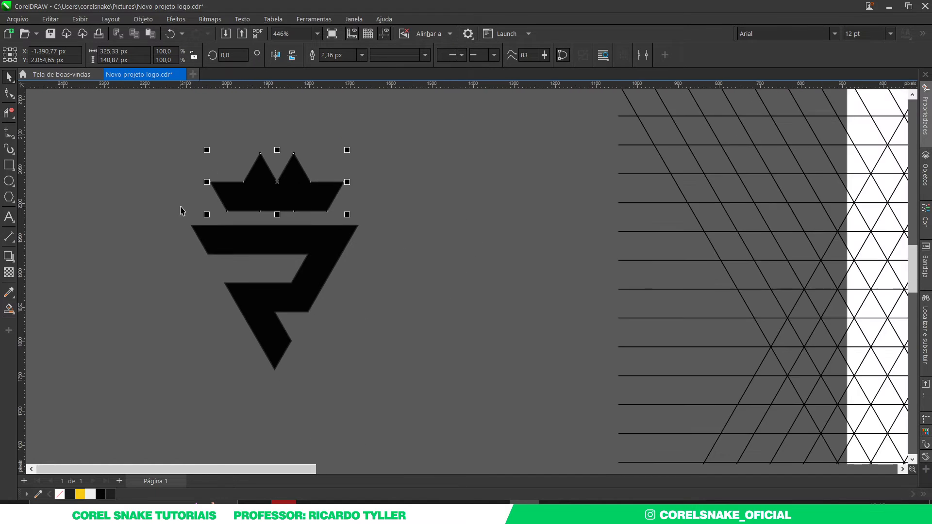
scroll(258, 325, "up", 2)
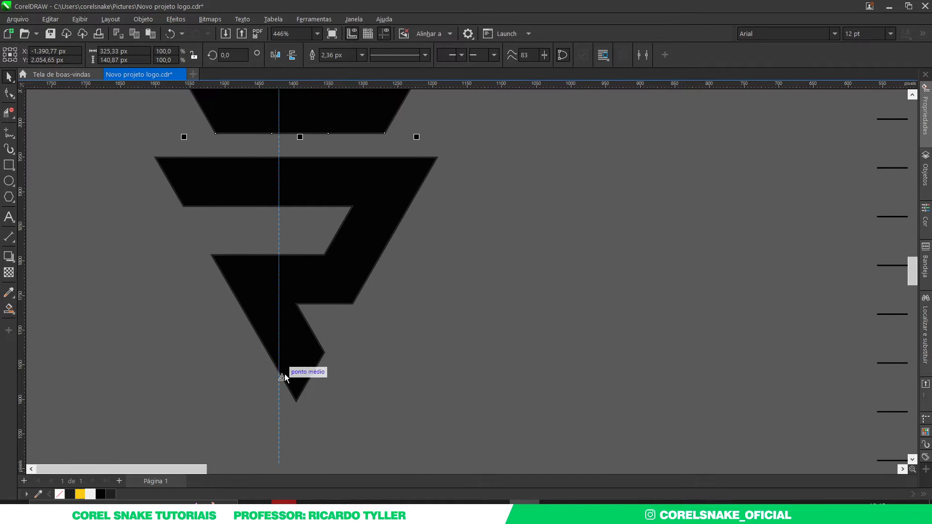
Place a vertical guideline through the logo's midpoint and roughly line the crown's notch up with it.
left_click_drag(20, 259, 296, 402)
scroll(296, 401, "down", 2)
scroll(302, 216, "up", 2)
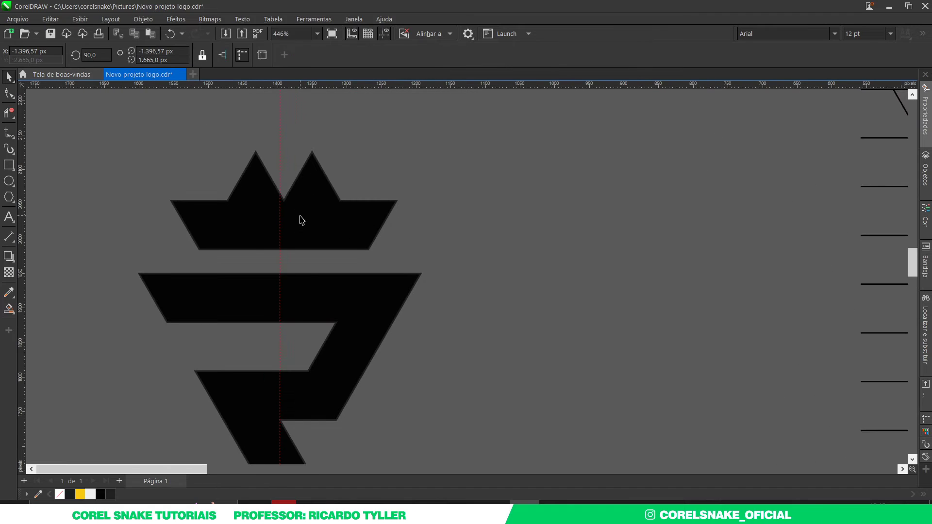
left_click(301, 217)
scroll(292, 204, "up", 1)
scroll(298, 217, "up", 2)
left_click_drag(298, 217, 291, 217)
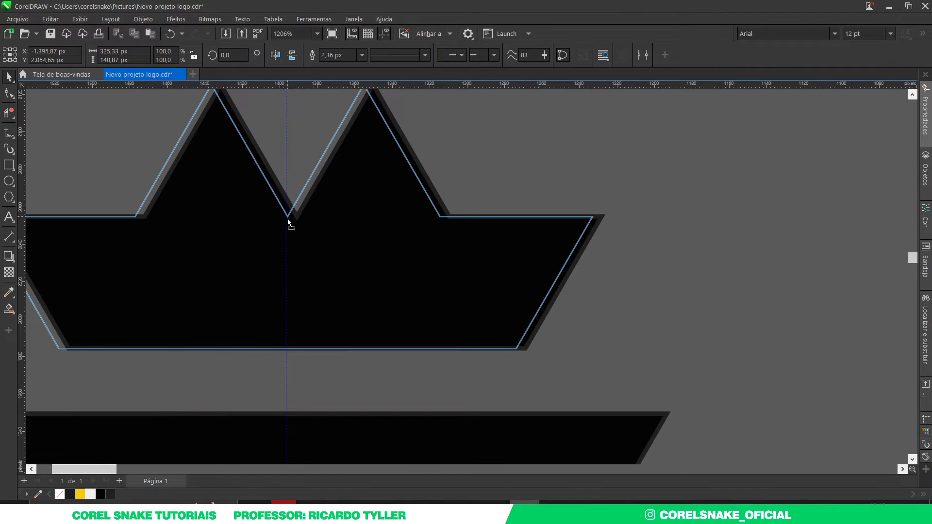
scroll(298, 226, "down", 2)
scroll(291, 233, "up", 4)
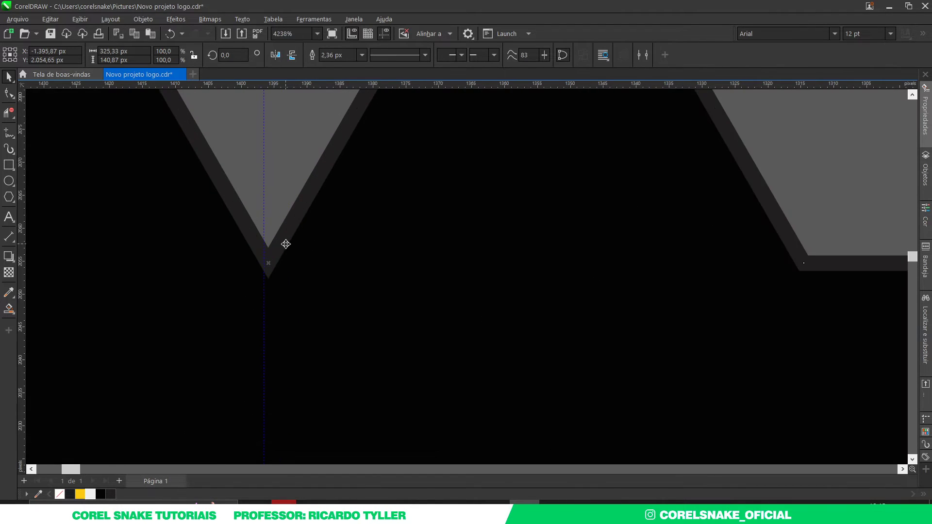
scroll(272, 257, "up", 7)
left_click_drag(251, 266, 282, 266)
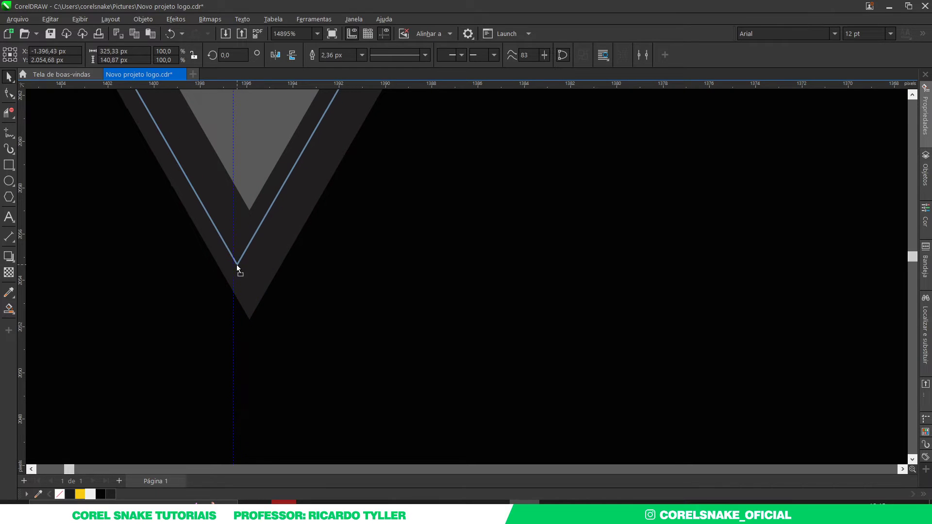
Enable snapping in Alinhar a and snap the crown's centre onto the vertical guideline.
left_click(443, 34)
left_click(272, 266)
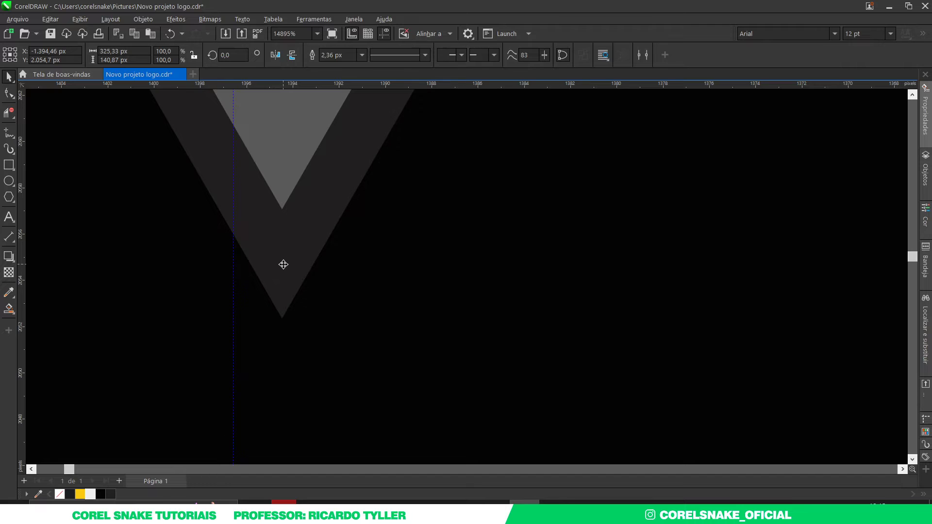
left_click_drag(282, 264, 234, 265)
scroll(287, 243, "down", 4)
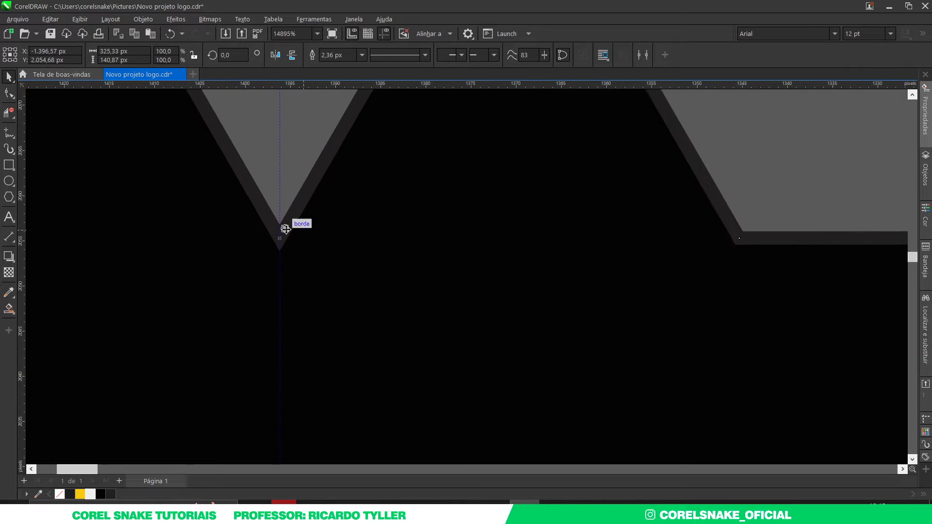
scroll(287, 233, "down", 4)
scroll(286, 233, "down", 2)
left_click_drag(347, 398, 372, 436)
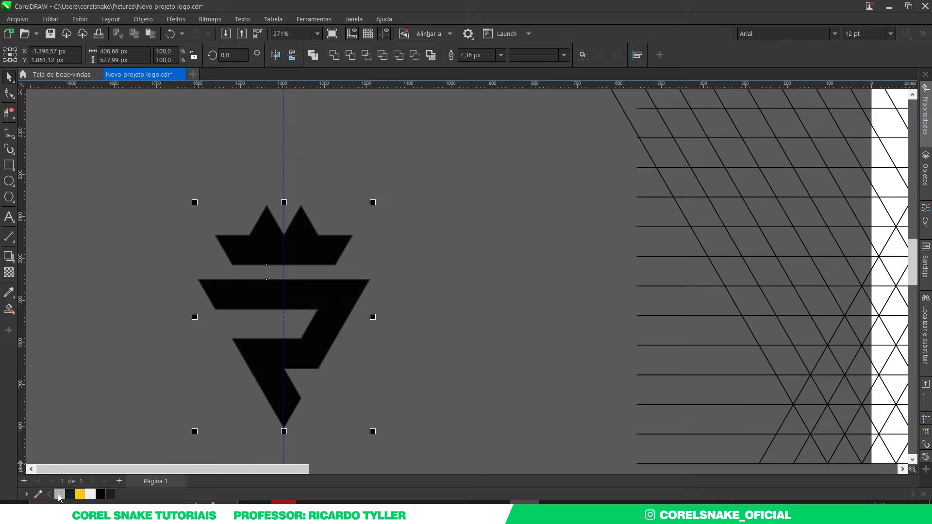
Check the crown's placement by selecting and deselecting it several times.
left_click(355, 250)
scroll(299, 256, "up", 3)
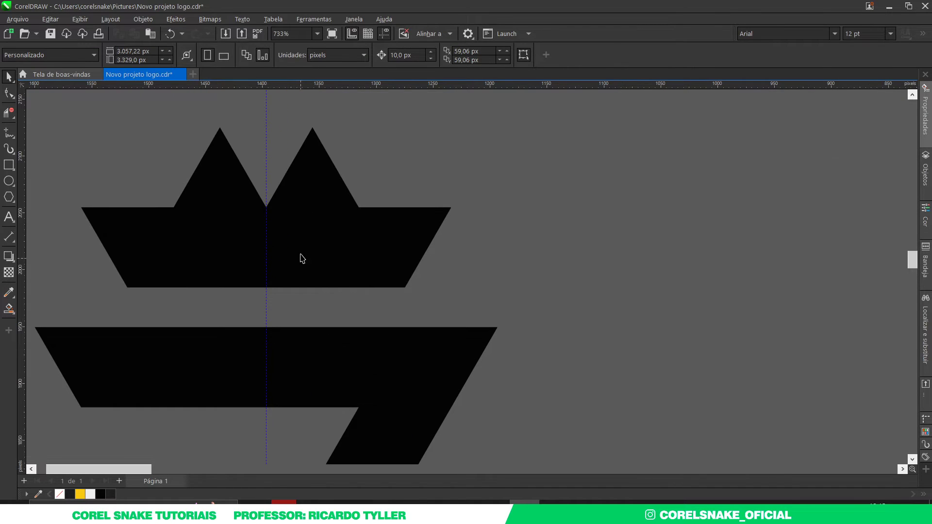
left_click(301, 250)
scroll(302, 242, "down", 1)
scroll(302, 242, "down", 2)
left_click(408, 325)
scroll(305, 252, "down", 3)
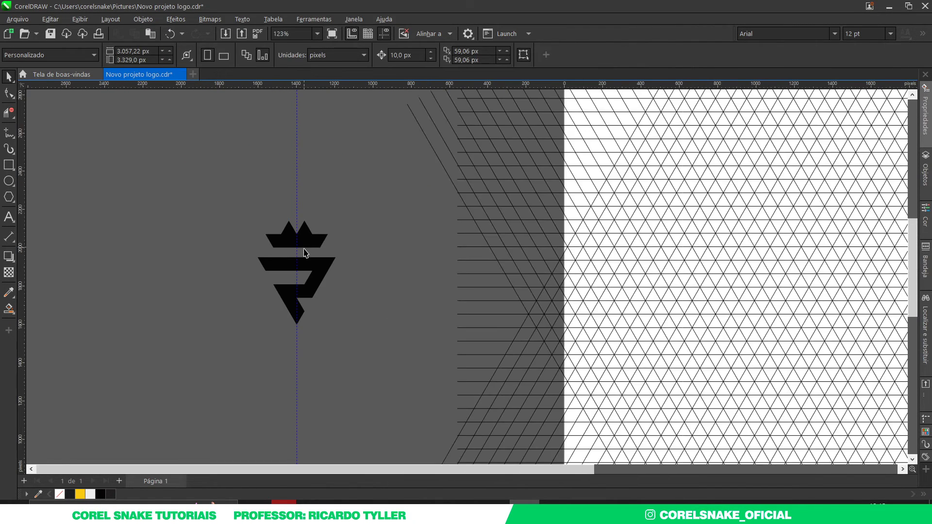
scroll(304, 256, "up", 3)
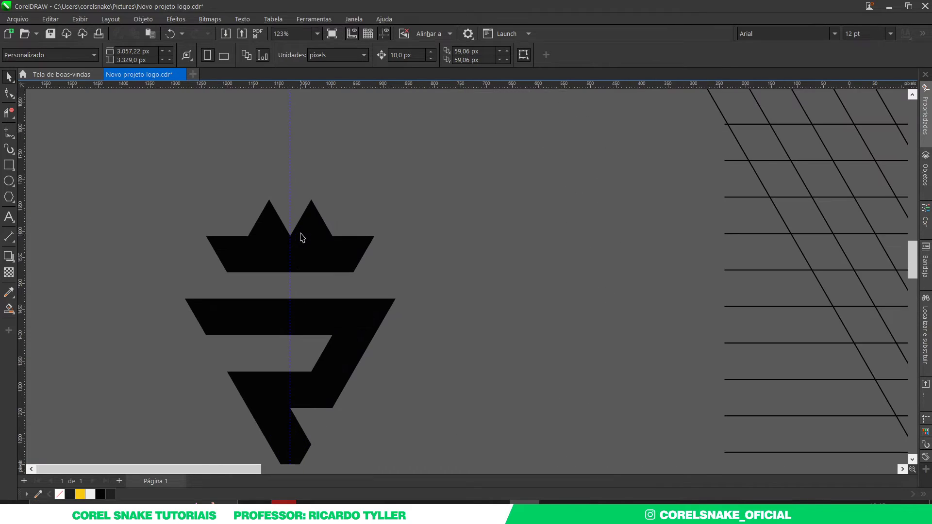
left_click(312, 263)
scroll(310, 262, "down", 2)
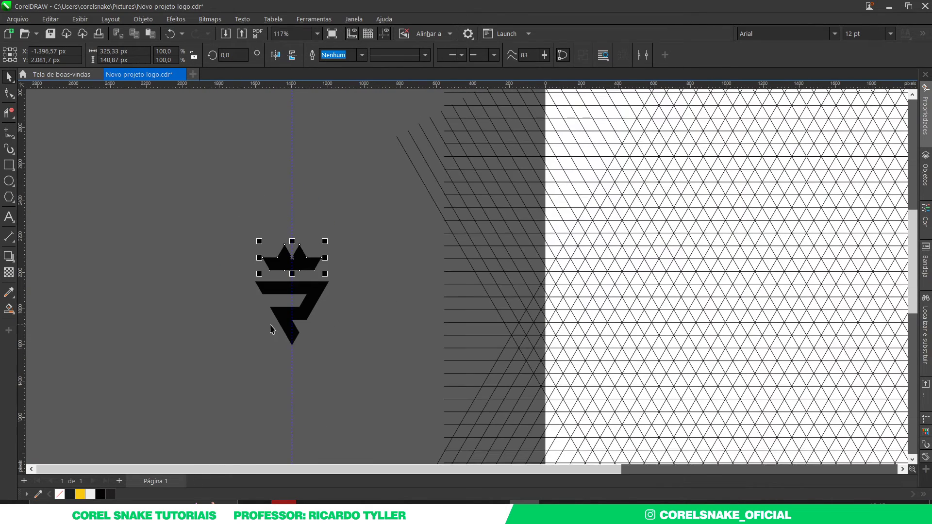
left_click(349, 320)
Marquee-select the triangular construction grid and delete it.
scroll(339, 283, "down", 3)
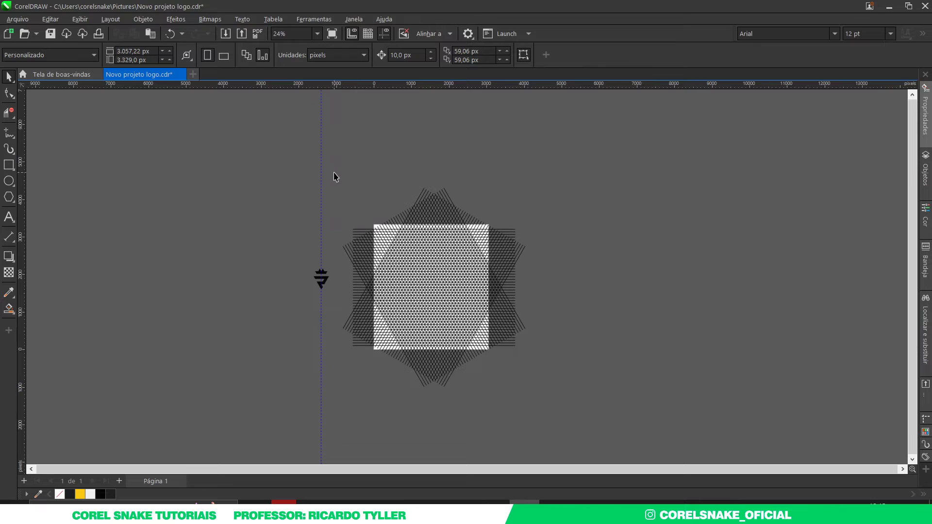
left_click_drag(335, 177, 570, 400)
key("Delete")
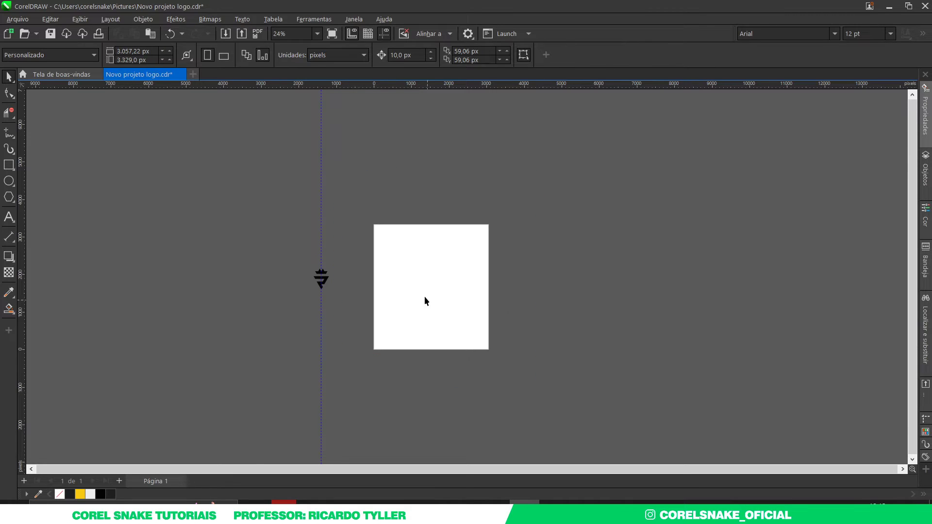
scroll(424, 296, "up", 2)
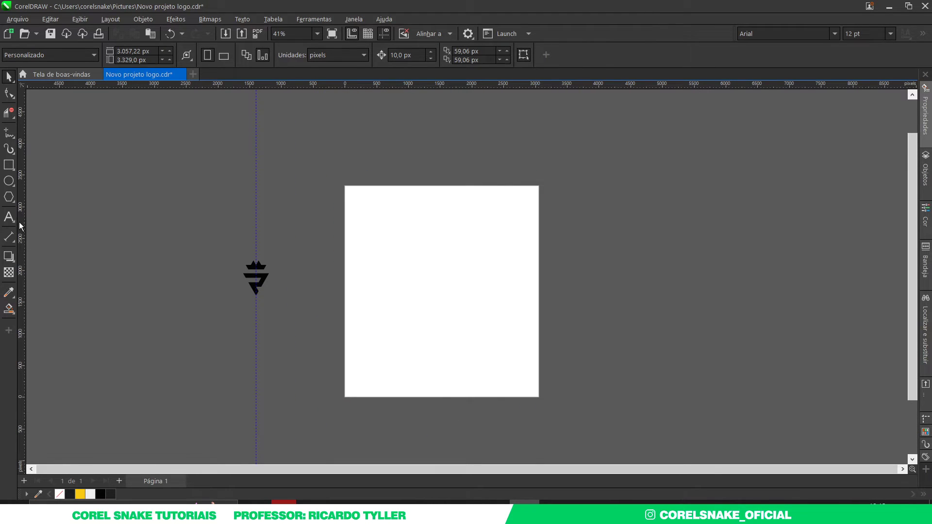
Add a page-sized dark grey background rectangle with no outline.
double_click(9, 165)
left_click(9, 76)
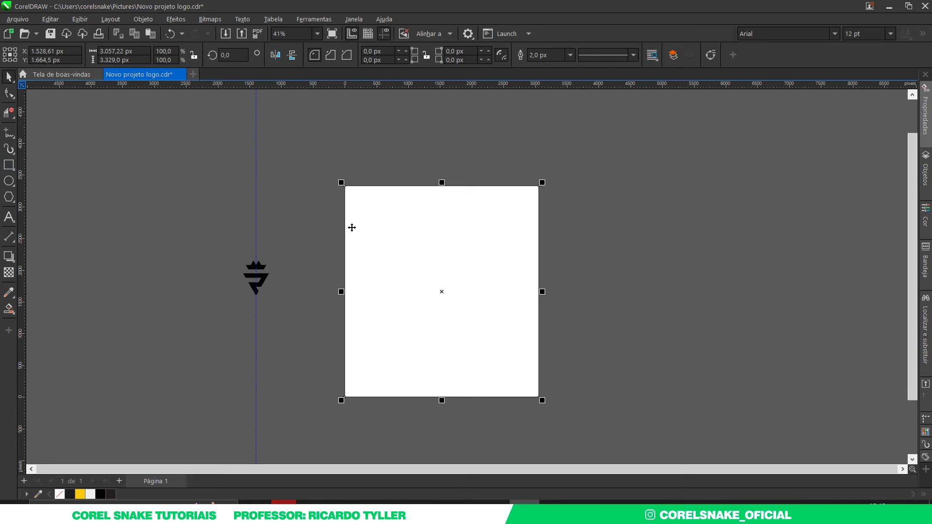
left_click(100, 495)
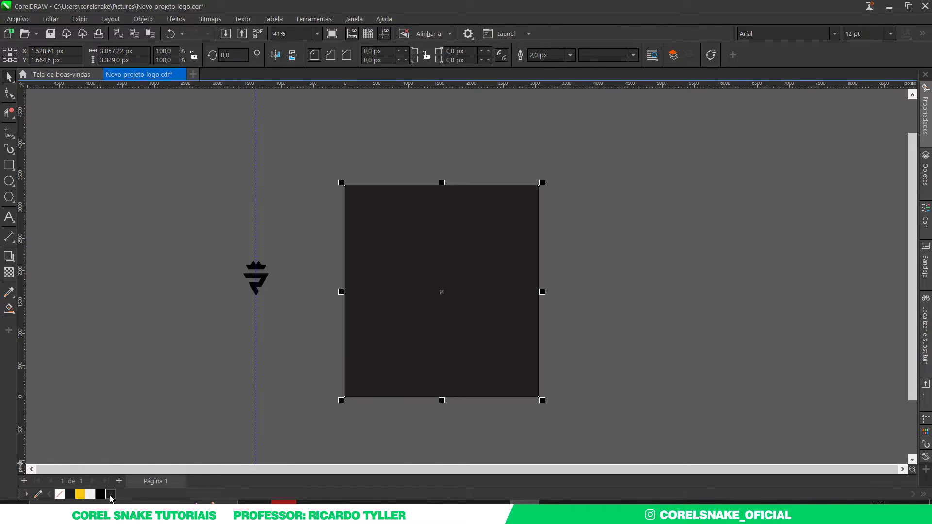
right_click(59, 495)
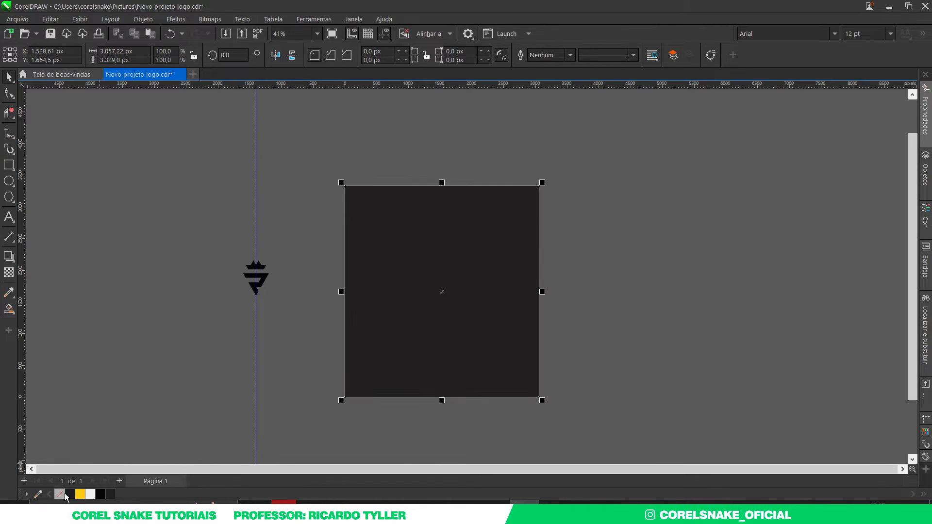
left_click_drag(155, 218, 301, 324)
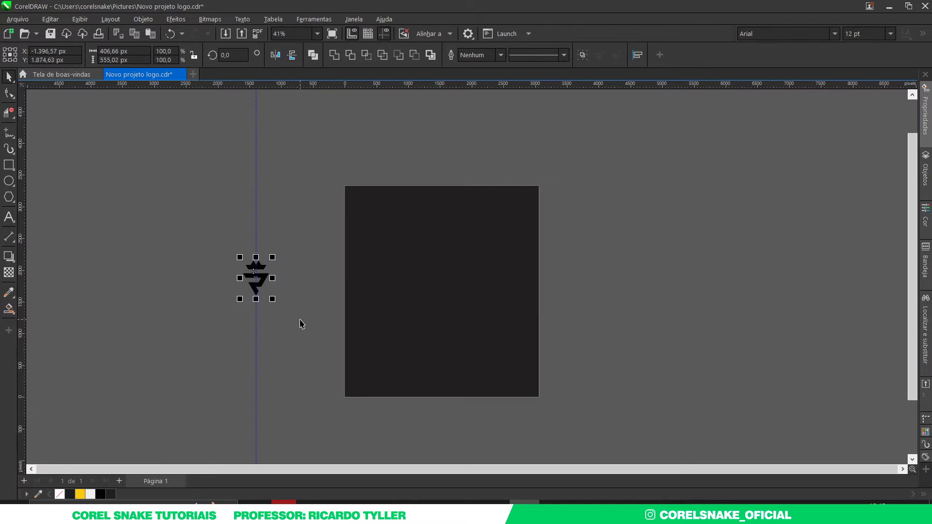
left_click(391, 354)
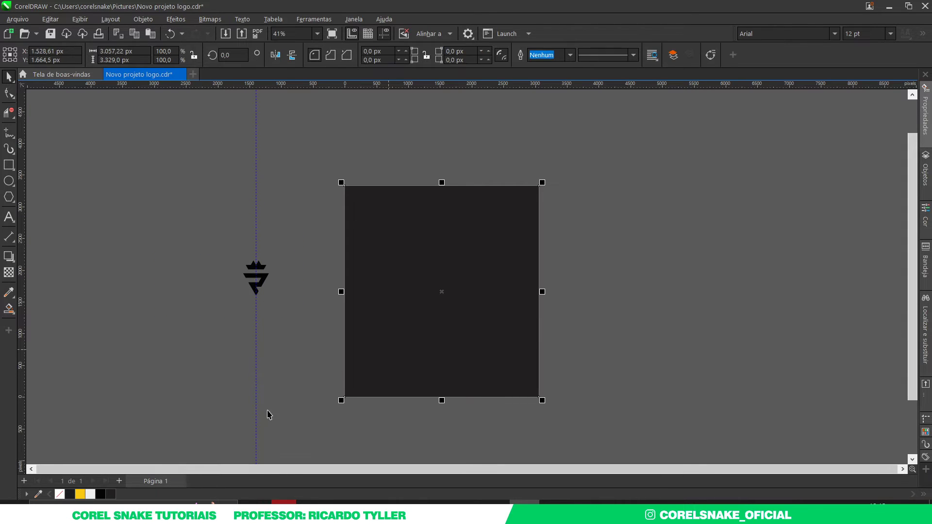
left_click(100, 495)
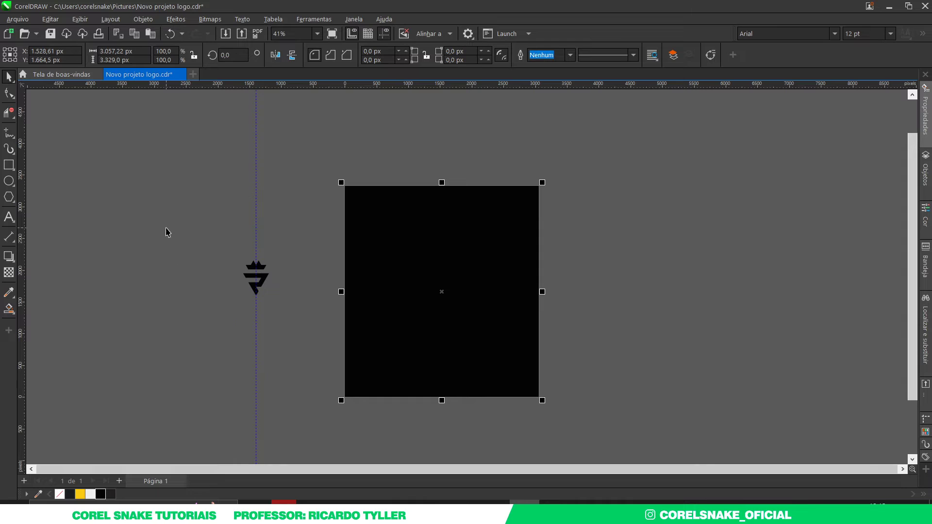
left_click(67, 496)
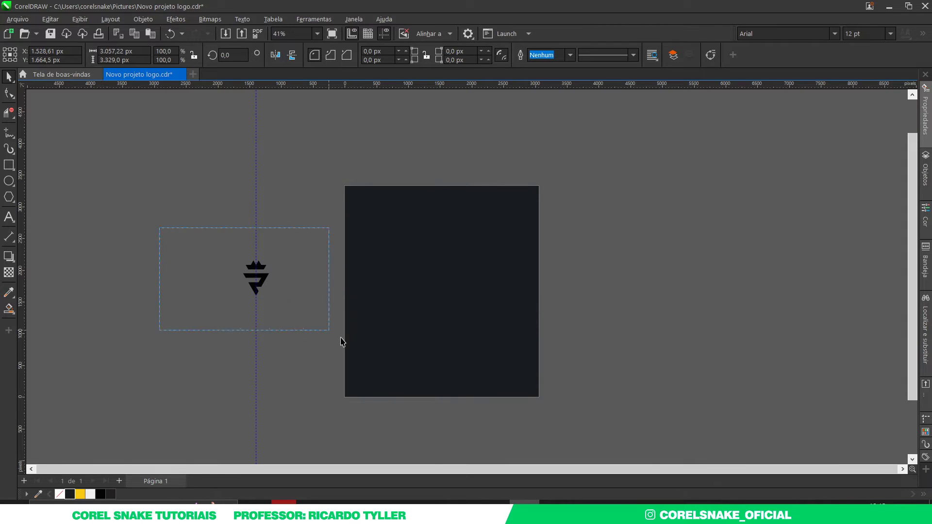
Colour the crowned R yellow, group it, and centre it on the page.
left_click_drag(163, 228, 340, 340)
left_click(80, 494)
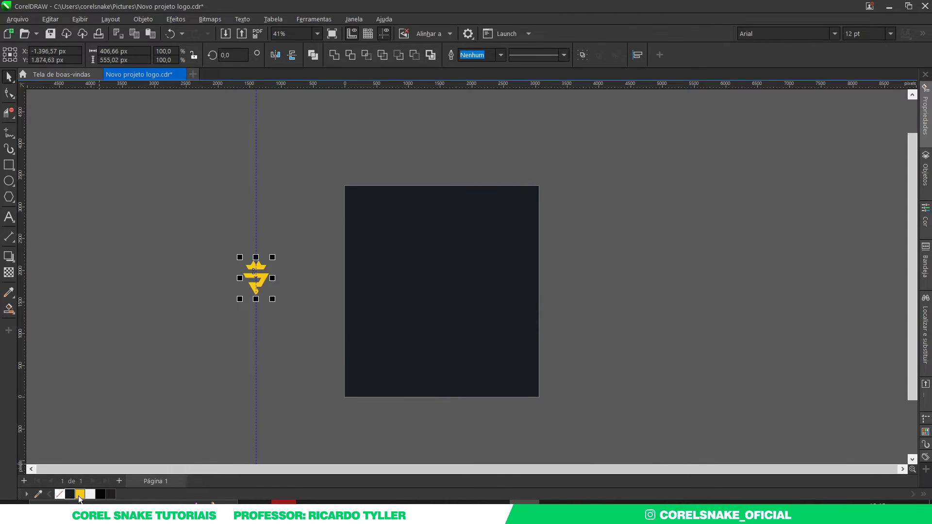
key("ctrl+g")
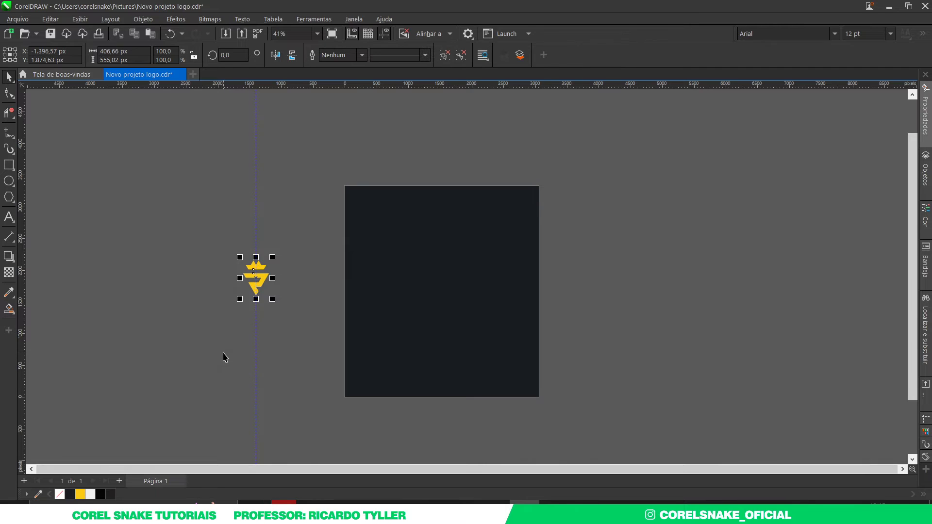
key("p")
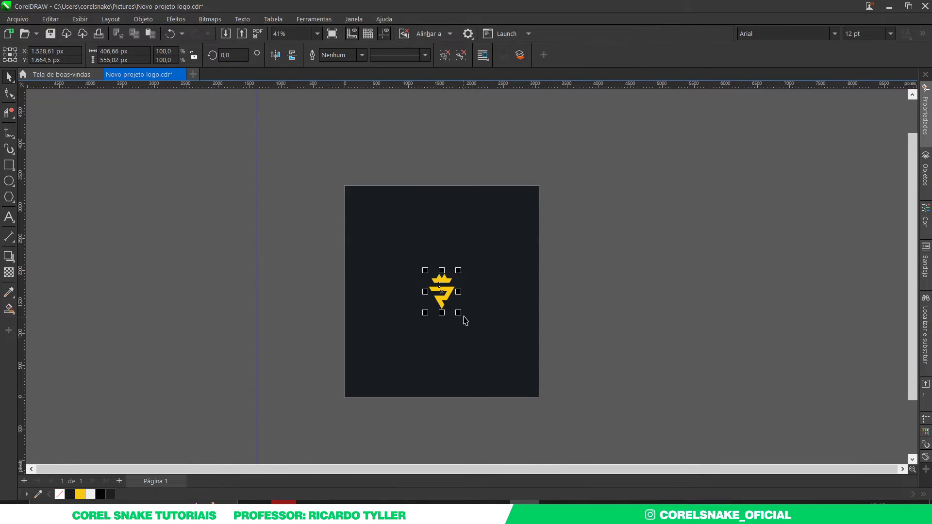
Scale the yellow logo up to about 131%, roughly 532 × 726 px.
left_click(565, 327)
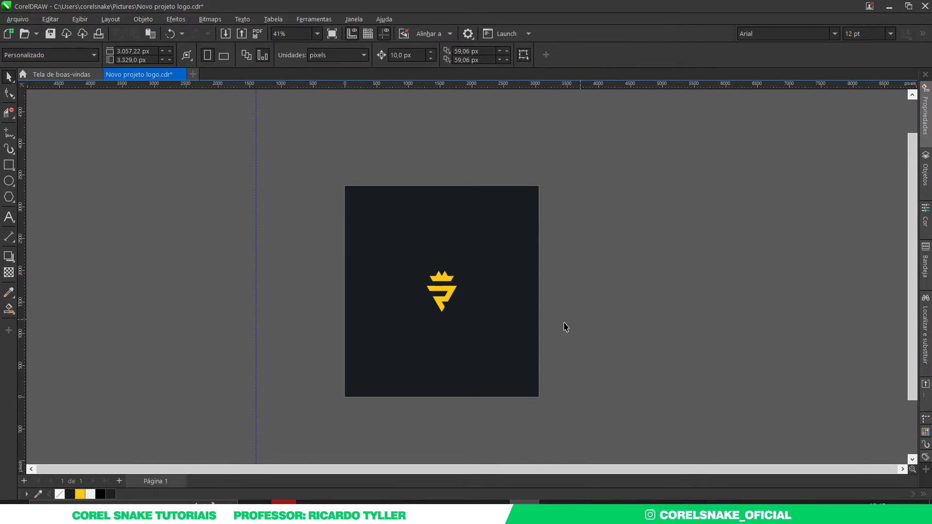
scroll(467, 300, "up", 2)
scroll(392, 223, "down", 1)
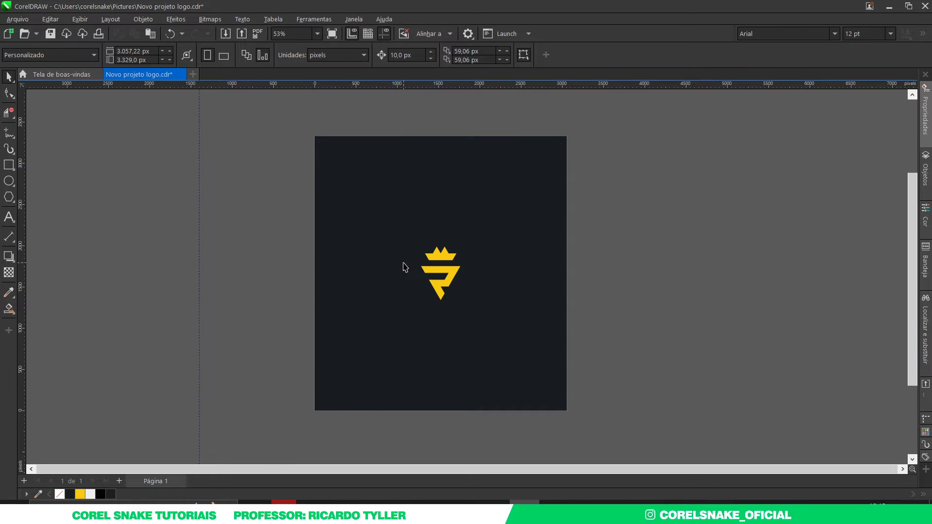
scroll(403, 267, "up", 1)
left_click_drag(705, 186, 335, 373)
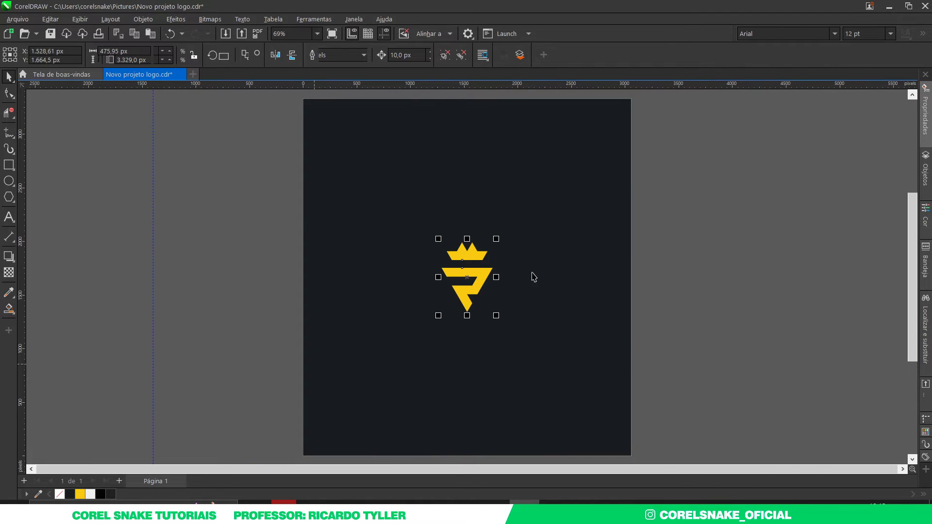
left_click_drag(502, 237, 502, 236)
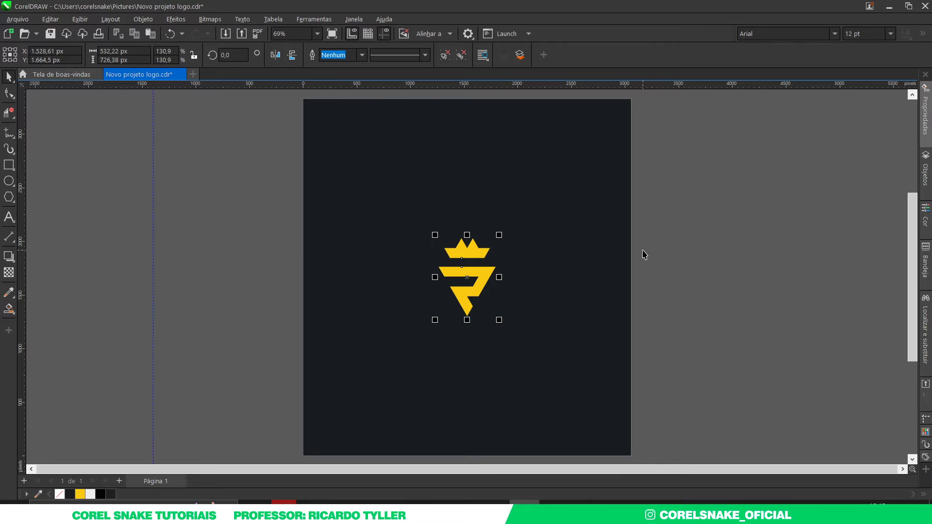
left_click(268, 233)
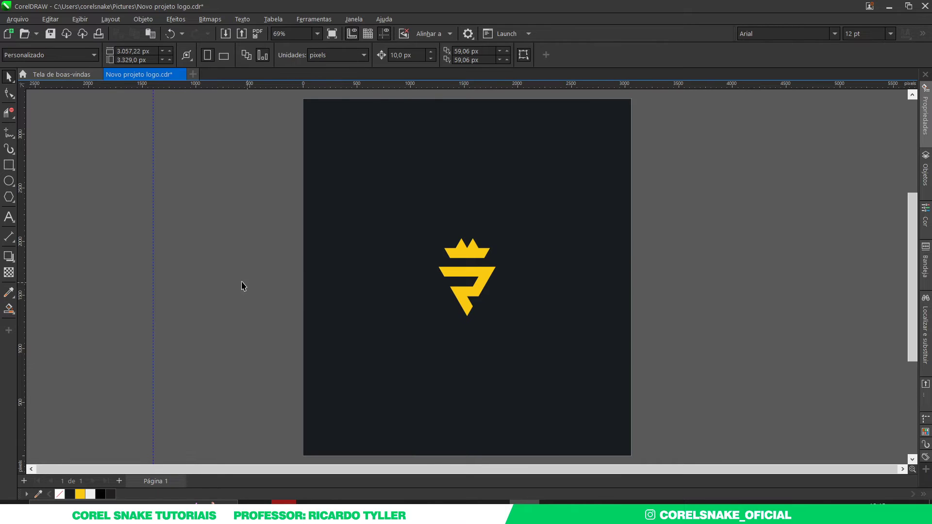
Add the text RICARDO and fill it white.
left_click(9, 217)
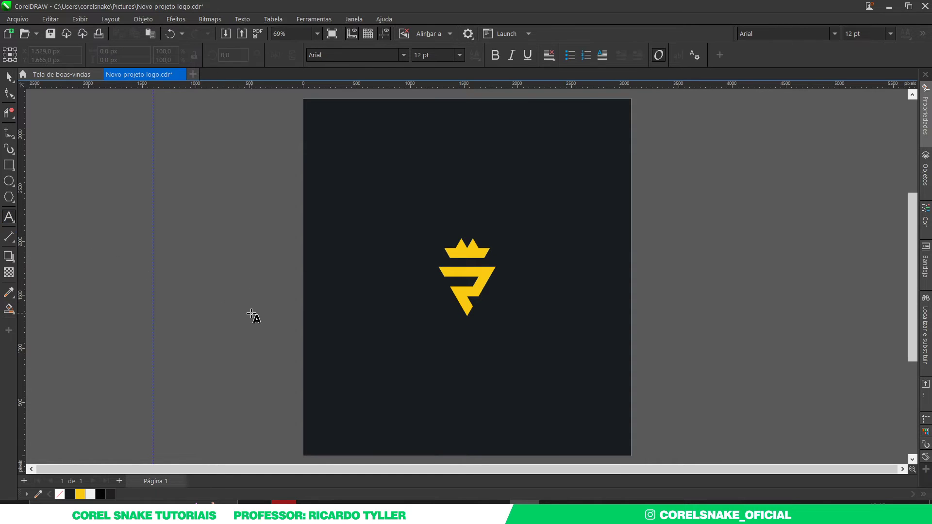
left_click(251, 315)
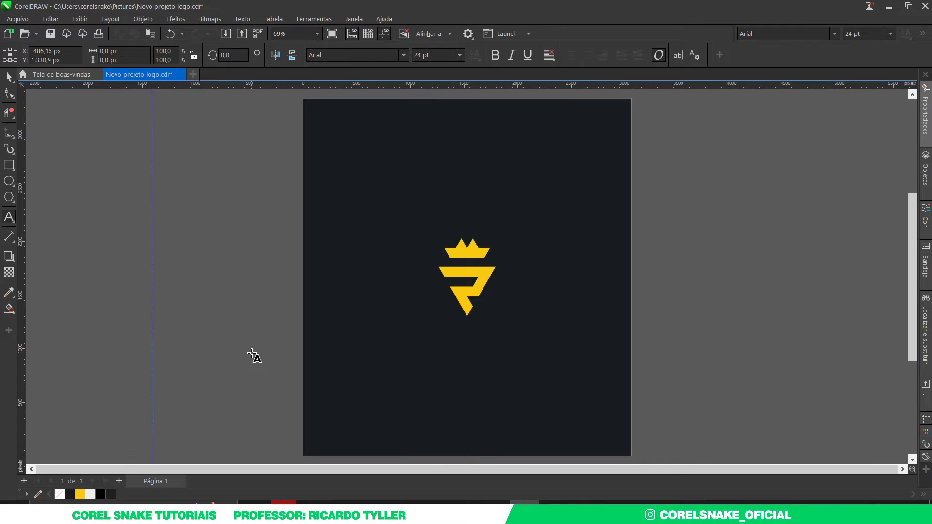
type("RICARDO")
key("Escape")
left_click(8, 77)
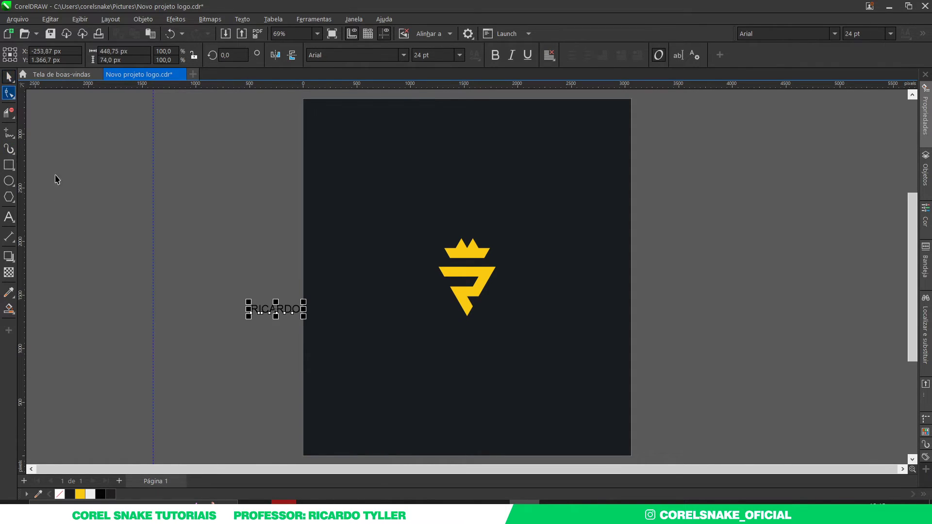
left_click(90, 494)
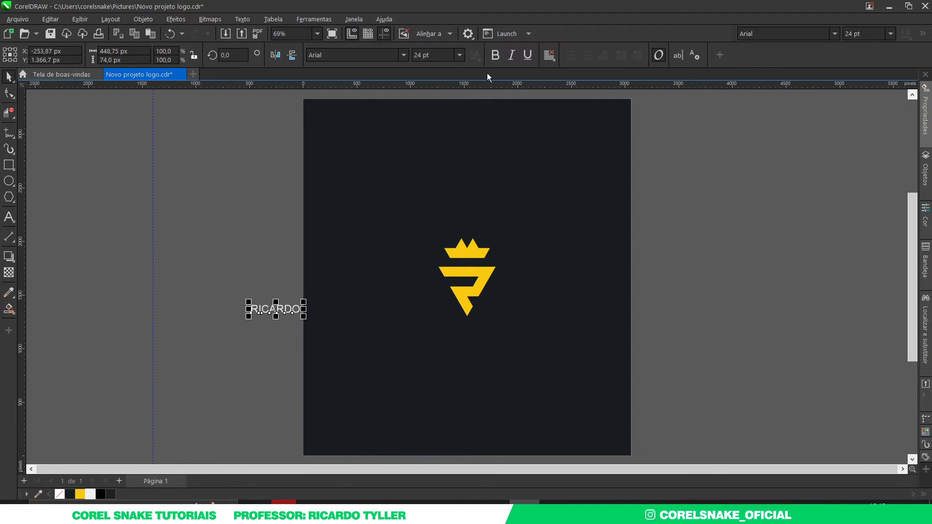
Set RICARDO in Foslin at about 46.6 pt below the logo, with wider letter spacing.
left_click(406, 54)
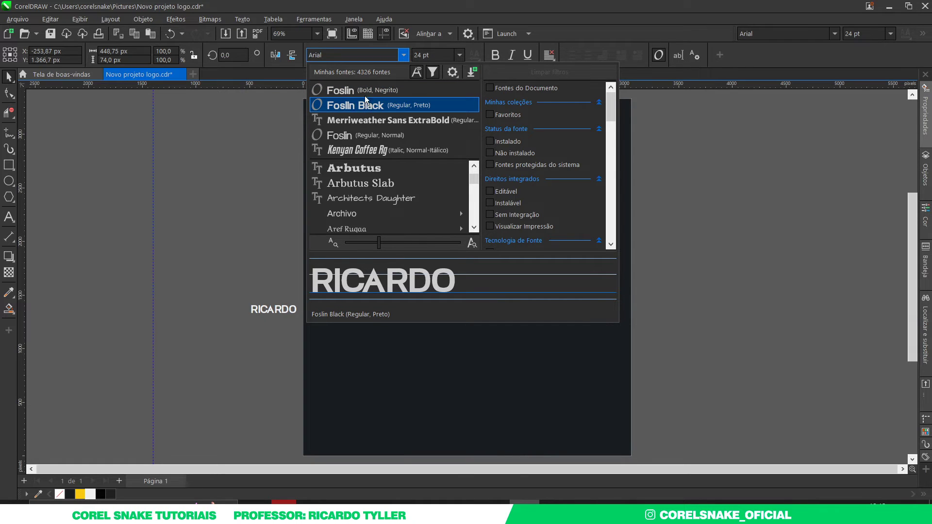
left_click(365, 90)
left_click_drag(287, 309, 482, 330)
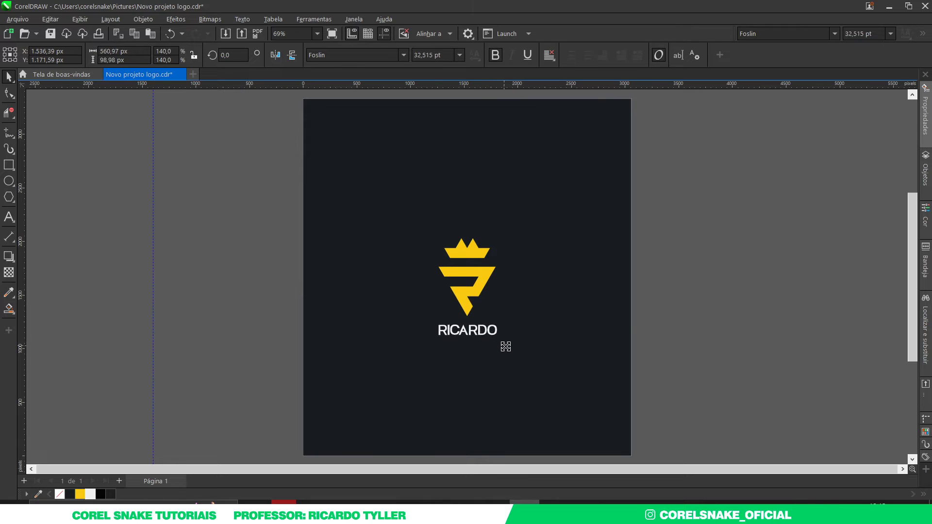
left_click_drag(494, 339, 517, 355)
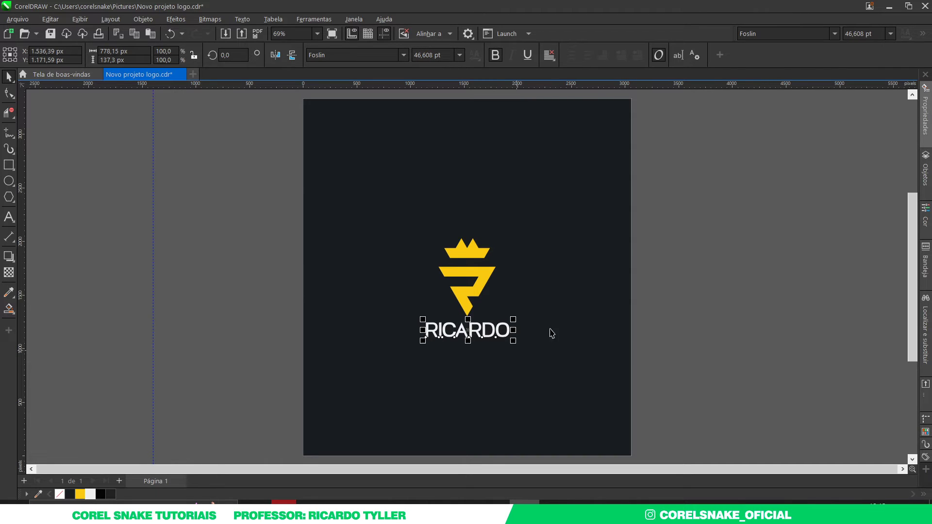
left_click(9, 93)
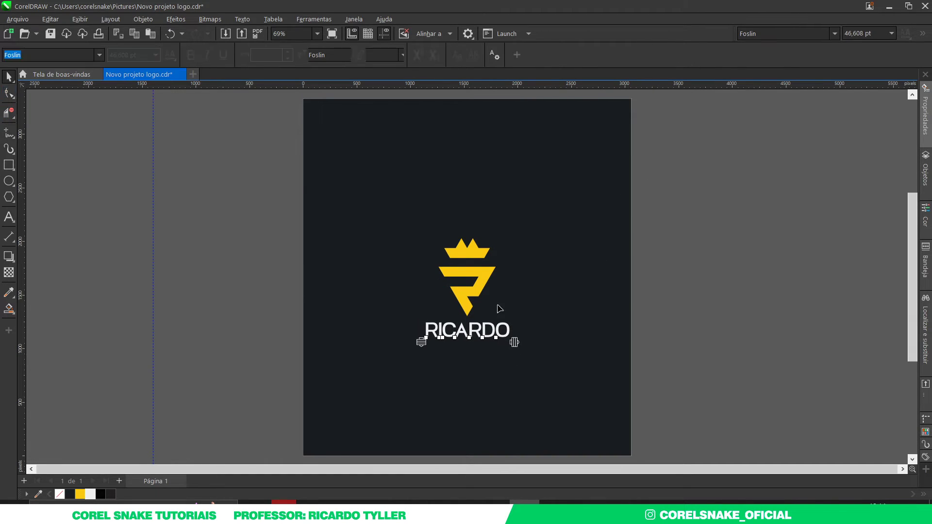
scroll(517, 335, "up", 3)
left_click_drag(508, 345, 515, 345)
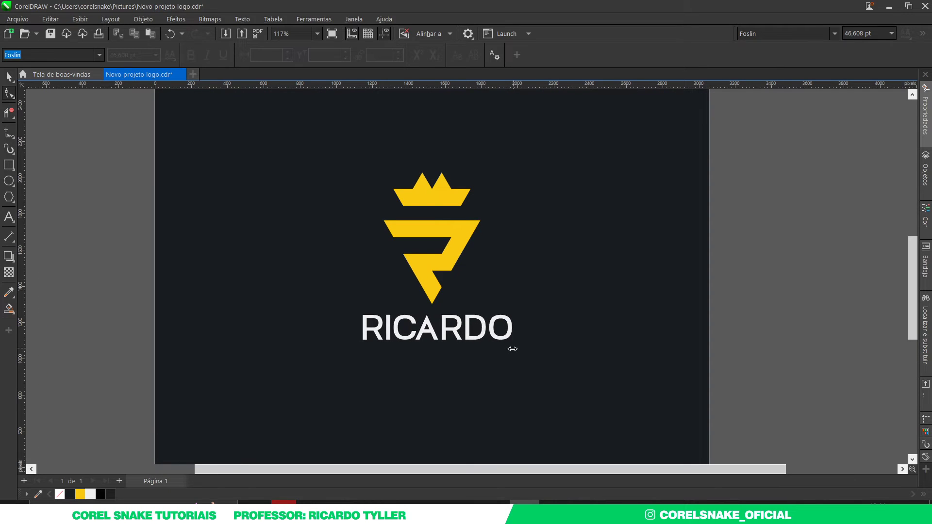
left_click(8, 76)
Centre the crowned R and RICARDO horizontally and vertically on the page.
scroll(340, 242, "down", 3)
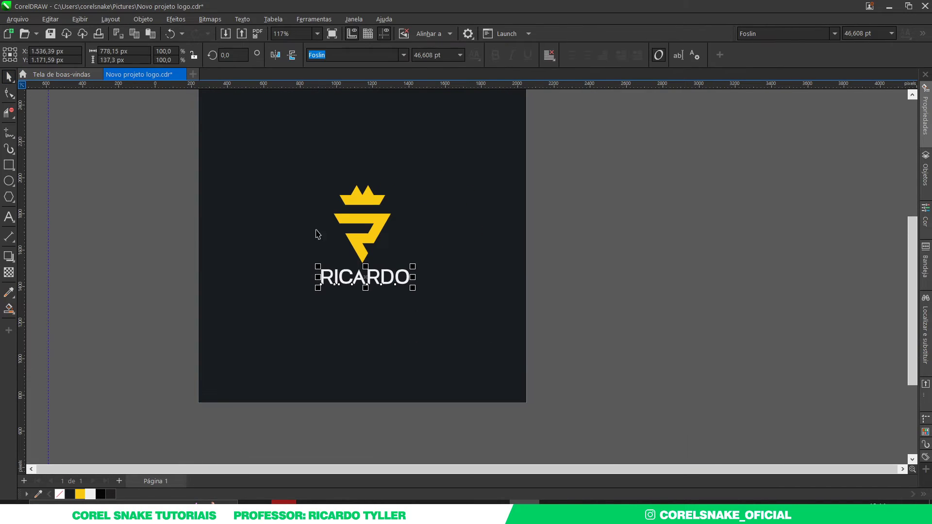
left_click(361, 242, "shift")
key("c")
key("shift+F4")
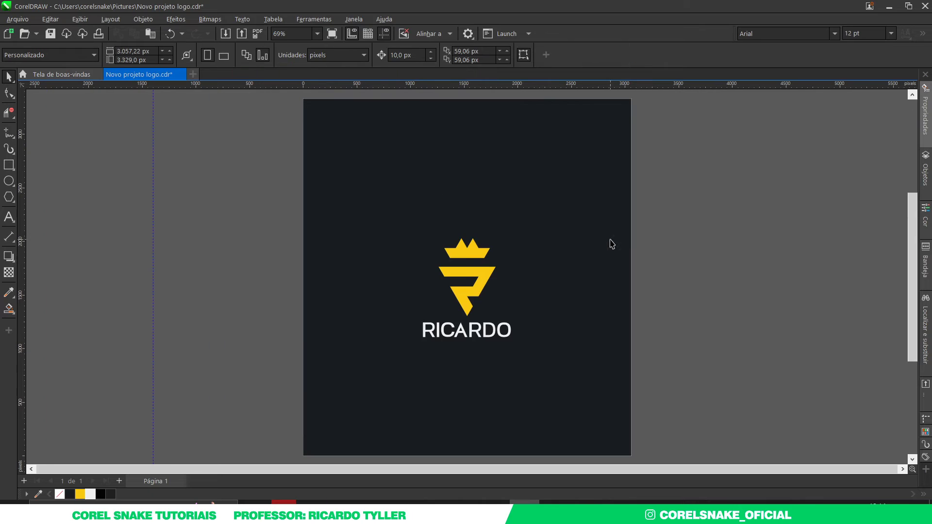
left_click_drag(733, 183, 364, 367)
key("e")
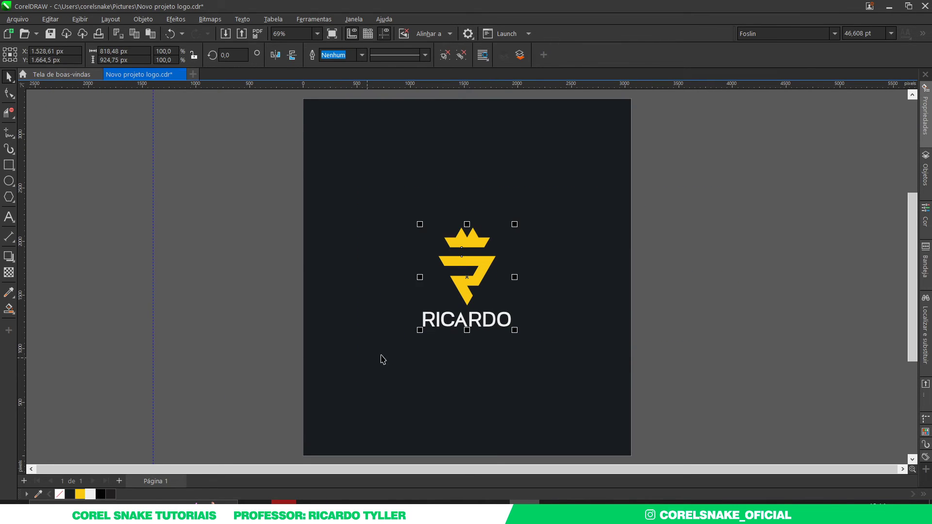
left_click(756, 239)
left_click_drag(760, 165, 298, 367)
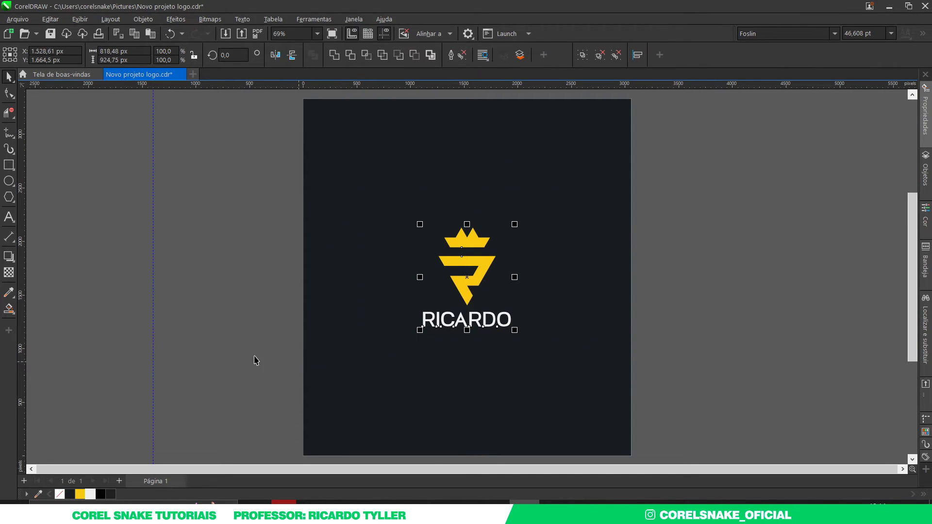
Copy RICARDO just below itself, shrink it, and retype the copy as LOGO DESIGN.
left_click(401, 344)
left_click(459, 325)
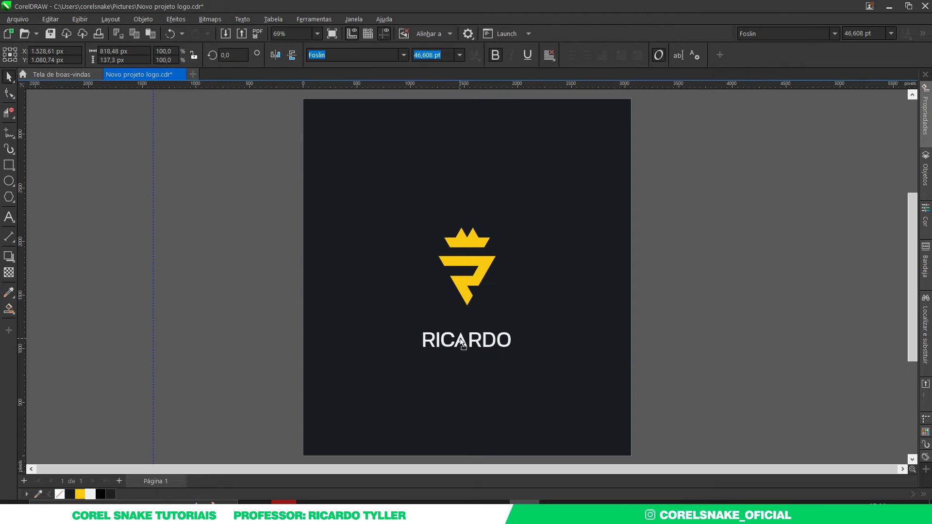
left_click_drag(459, 324, 459, 345)
left_click_drag(515, 352, 490, 347)
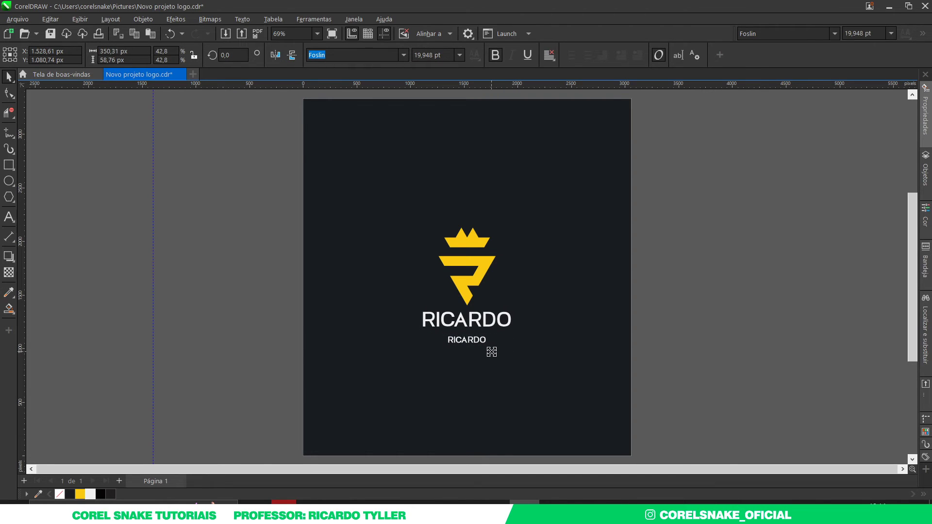
left_click(476, 340)
double_click(476, 340)
type("LOGO DESIGN")
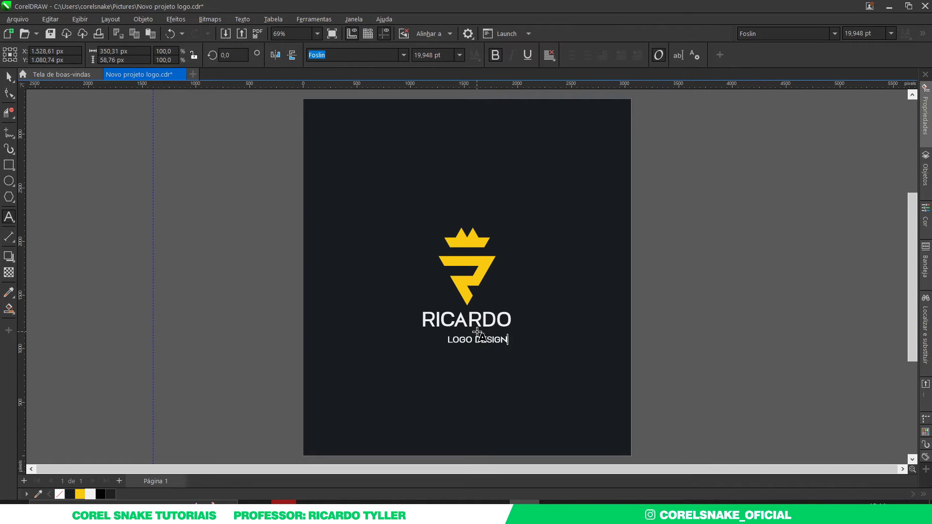
left_click(9, 77)
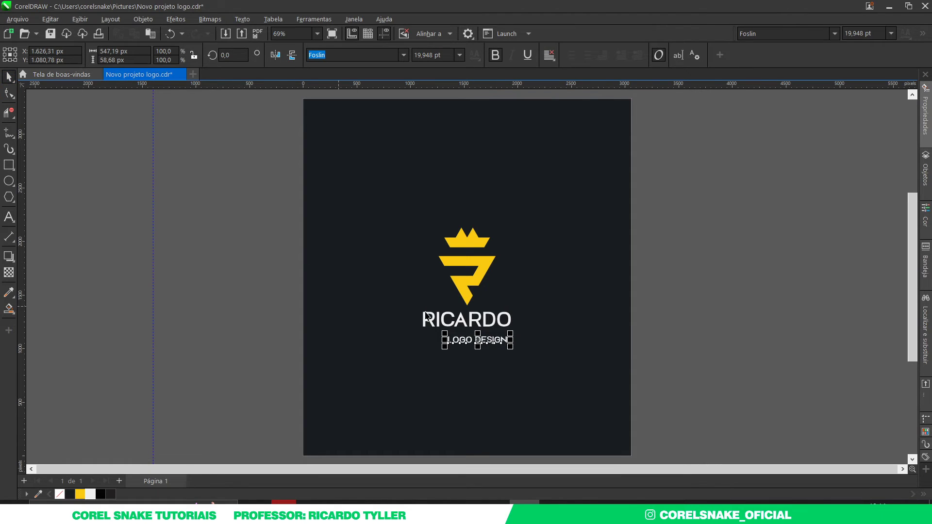
left_click(466, 327, "shift")
Move LOGO DESIGN closer to RICARDO, shrink it slightly, and centre-align it.
left_click_drag(709, 378, 375, 333)
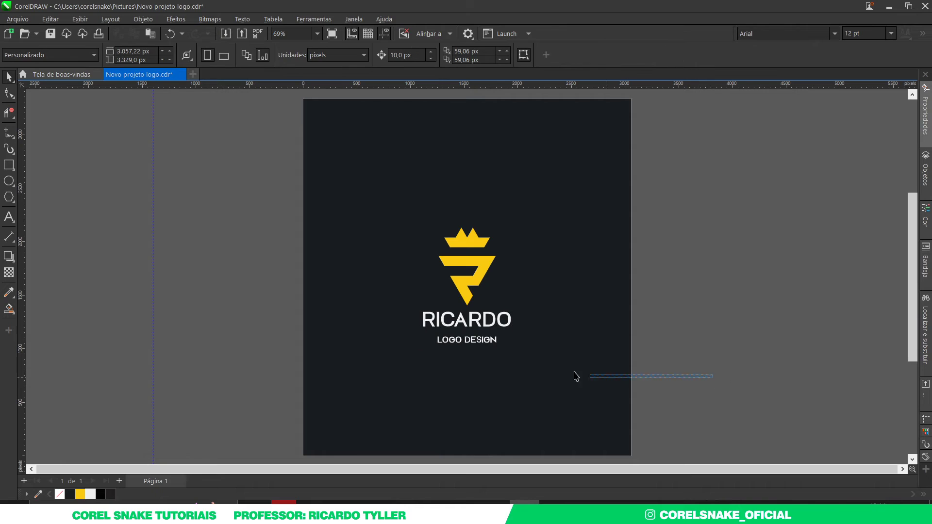
scroll(462, 333, "up", 3)
left_click_drag(486, 346, 486, 336)
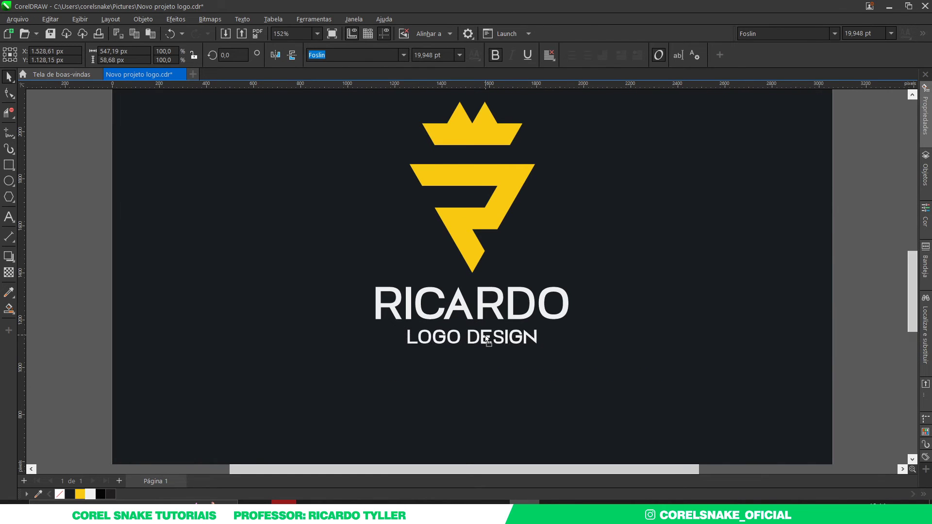
scroll(485, 340, "up", 3)
left_click_drag(539, 354, 521, 349)
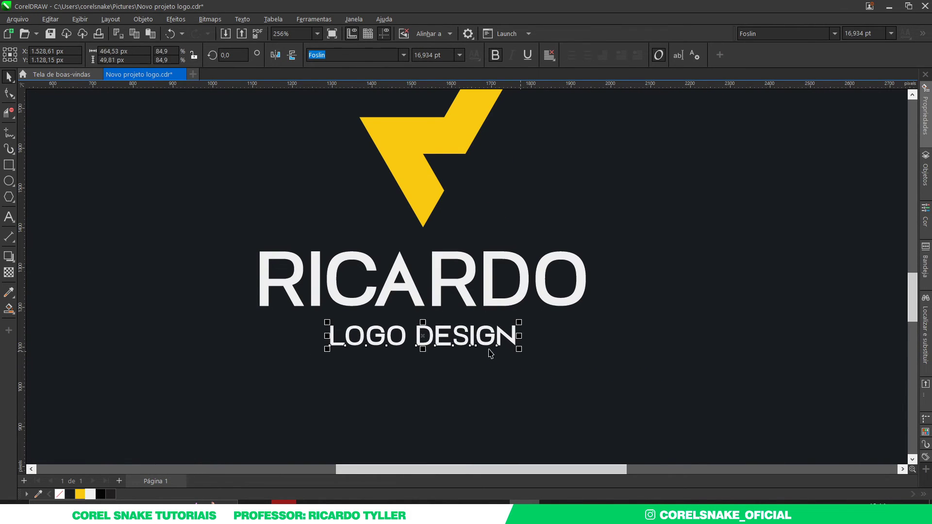
left_click(551, 54)
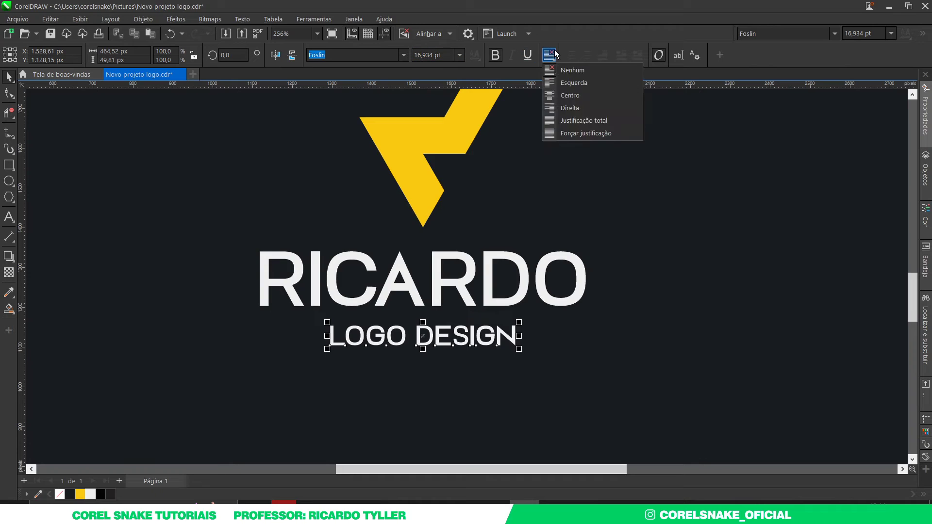
left_click(568, 96)
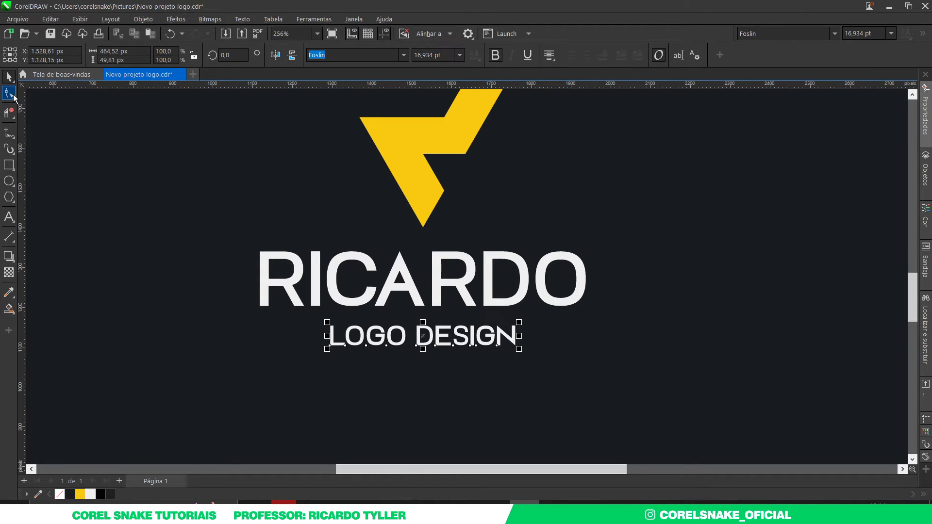
Widen LOGO DESIGN's letter spacing and resize it to about 14.6 pt, matching RICARDO's width.
left_click(9, 93)
left_click_drag(520, 351, 563, 352)
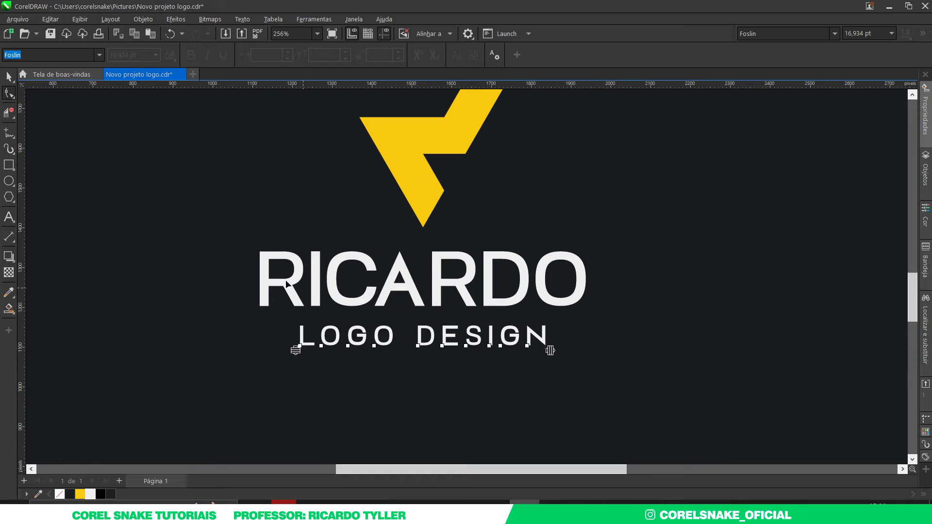
left_click(8, 77)
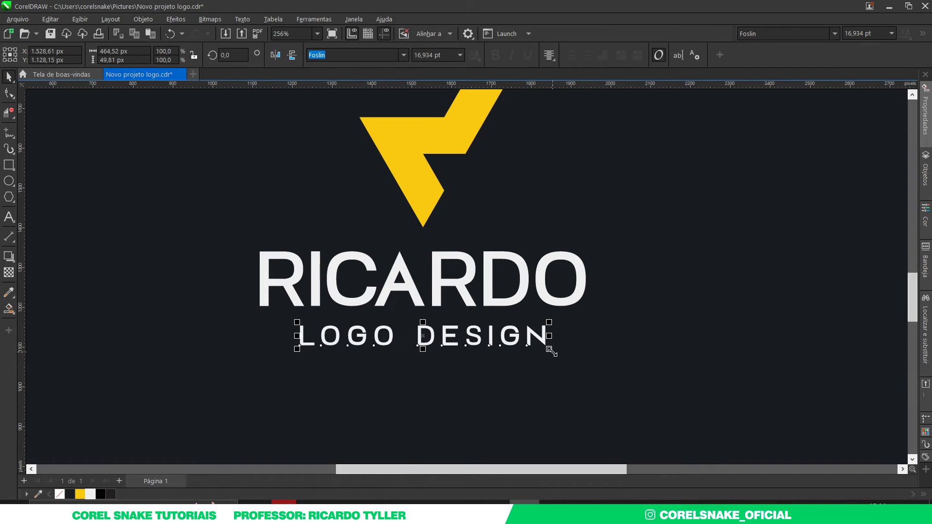
left_click_drag(549, 349, 535, 352)
scroll(466, 351, "up", 2)
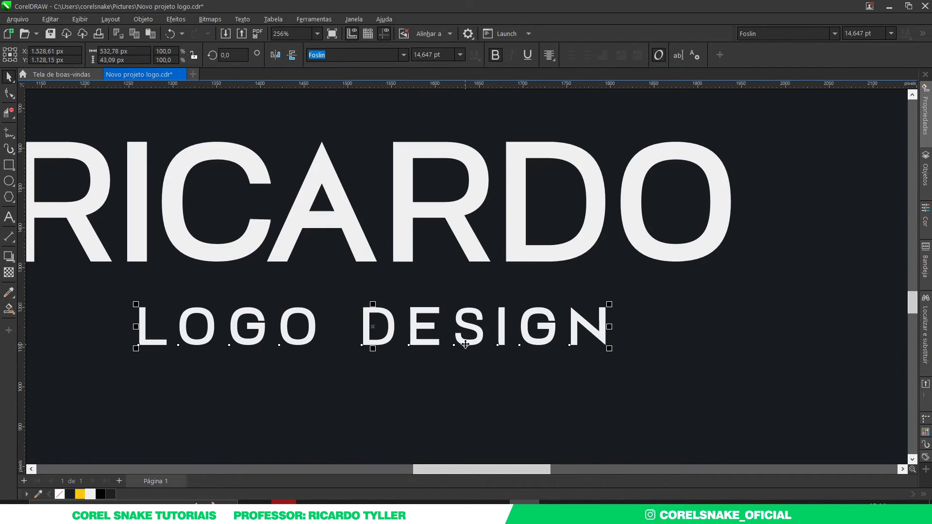
left_click_drag(413, 329, 412, 323)
scroll(413, 323, "down", 5)
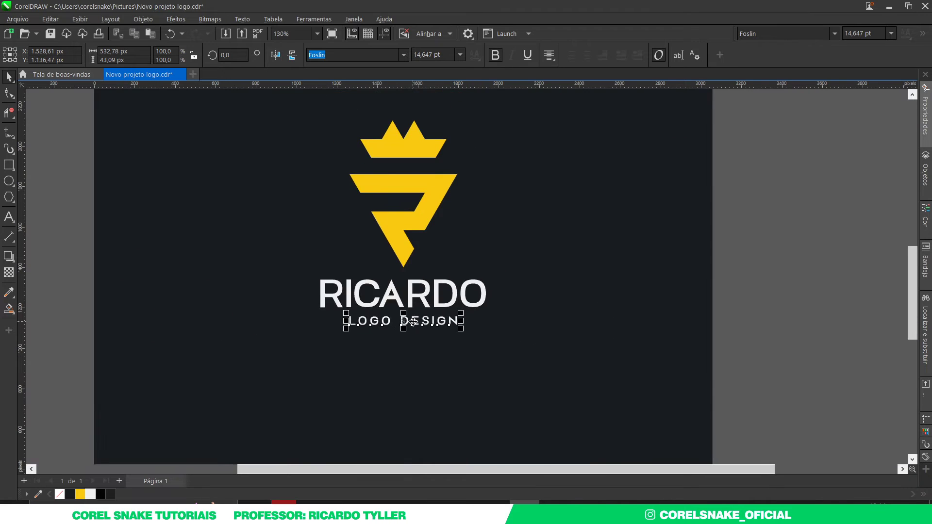
scroll(413, 323, "down", 1)
left_click(654, 324)
Nudge the RICARDO text slightly lower beneath the crowned R.
key("shift+F4")
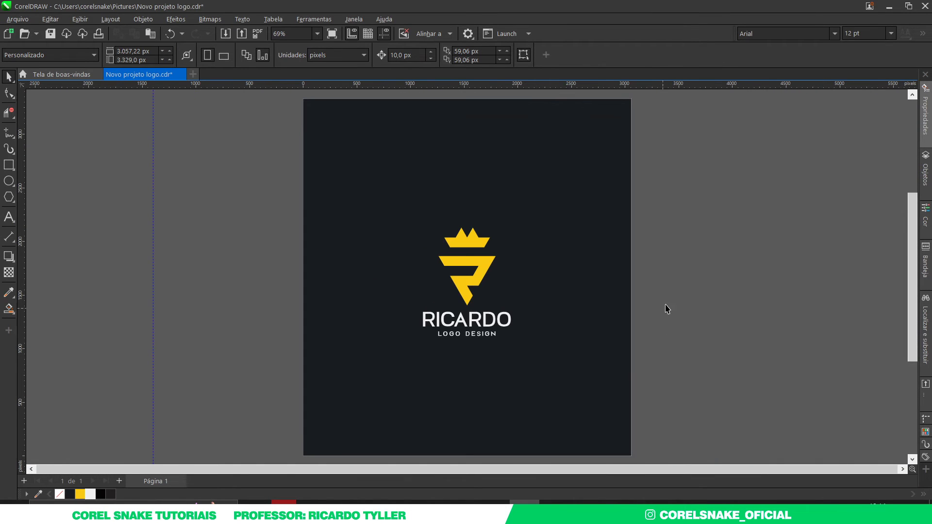
left_click_drag(779, 285, 419, 357)
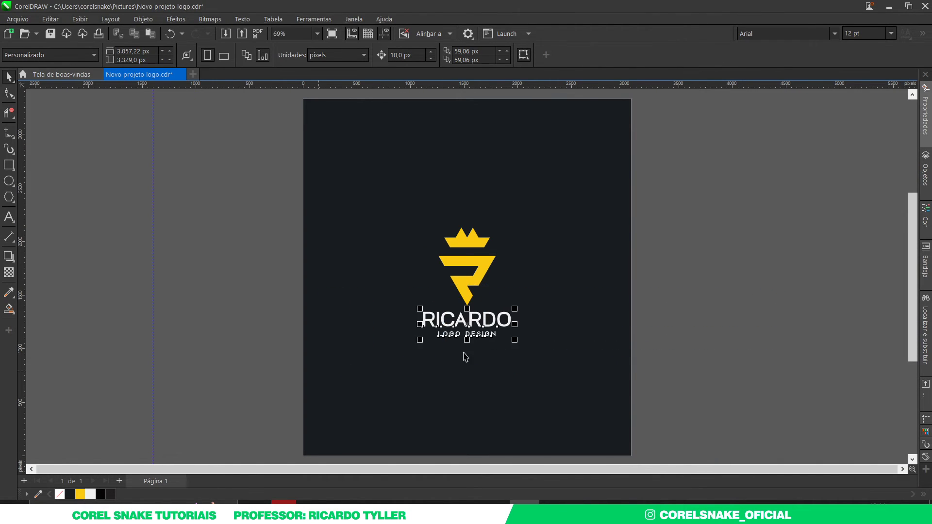
scroll(475, 324, "up", 1)
scroll(476, 324, "up", 1)
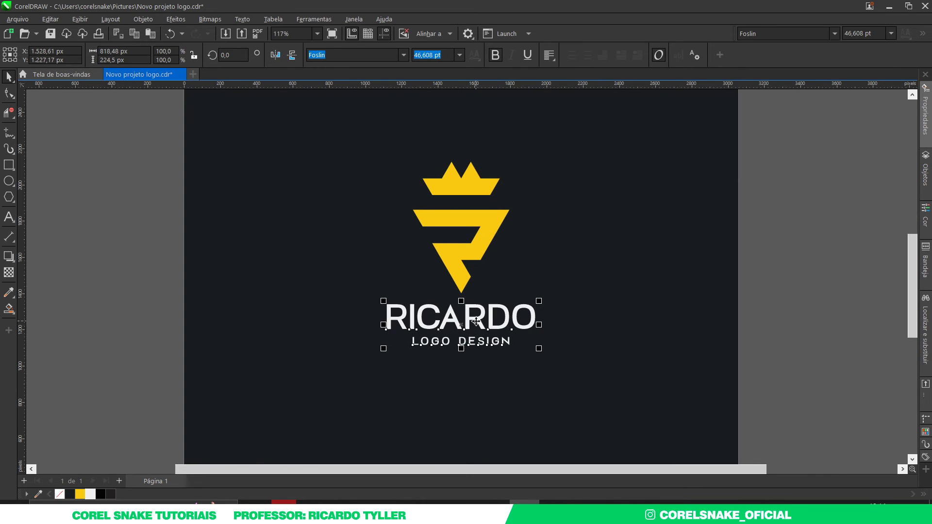
left_click_drag(476, 324, 476, 328)
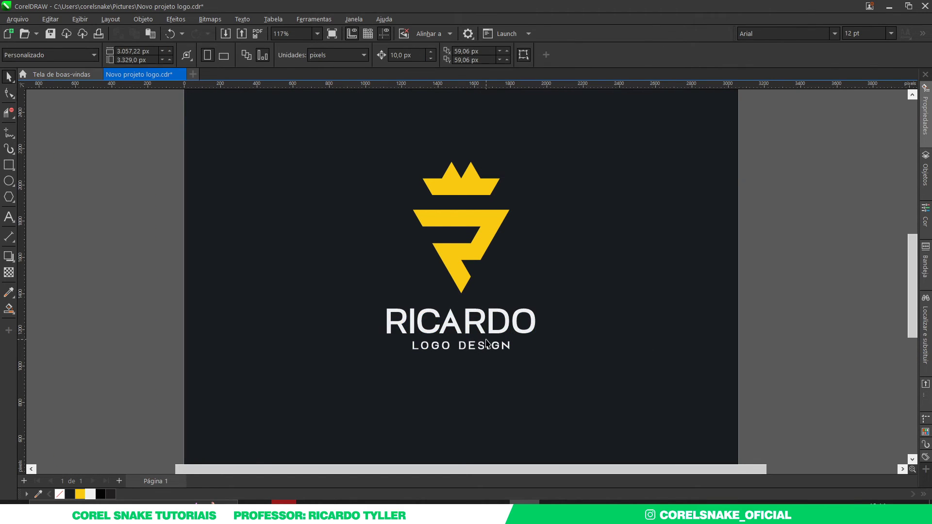
Change RICARDO's font to Foslin Black and view the complete logo on the page.
left_click(480, 326)
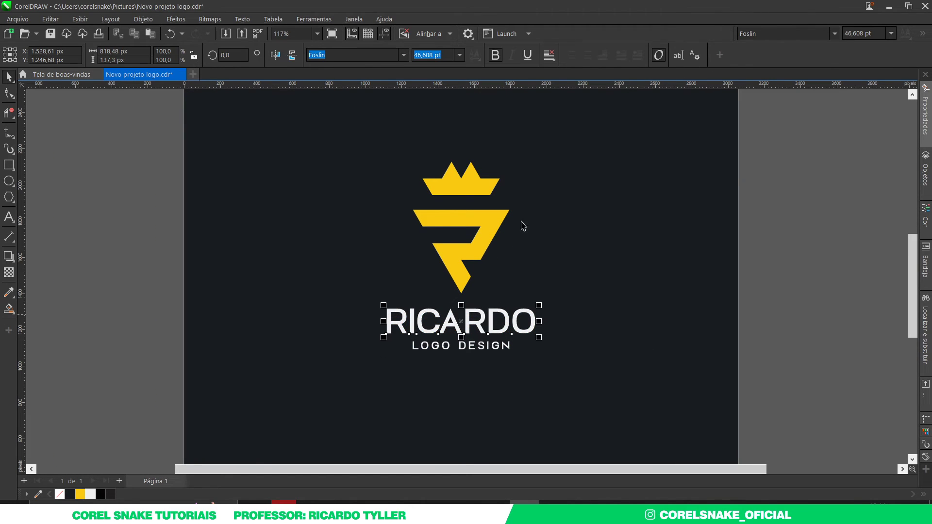
left_click(835, 33)
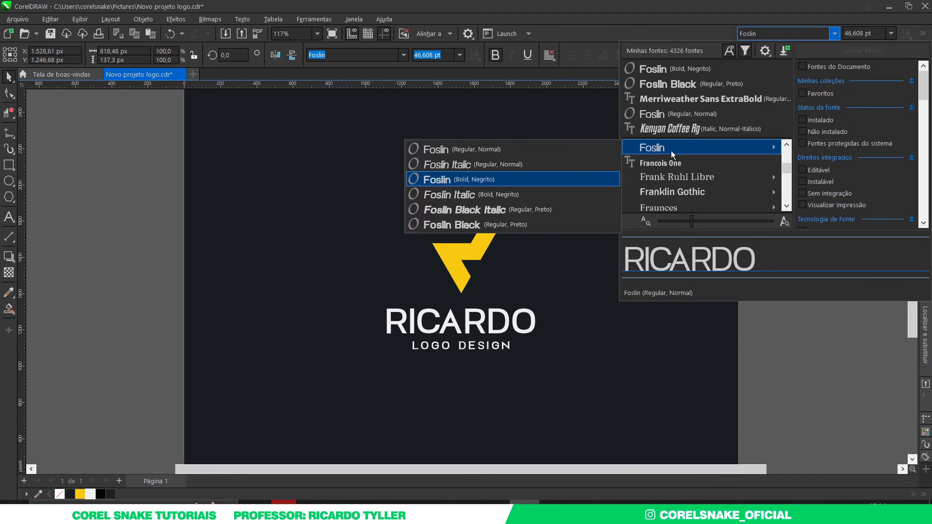
mouse_move(701, 147)
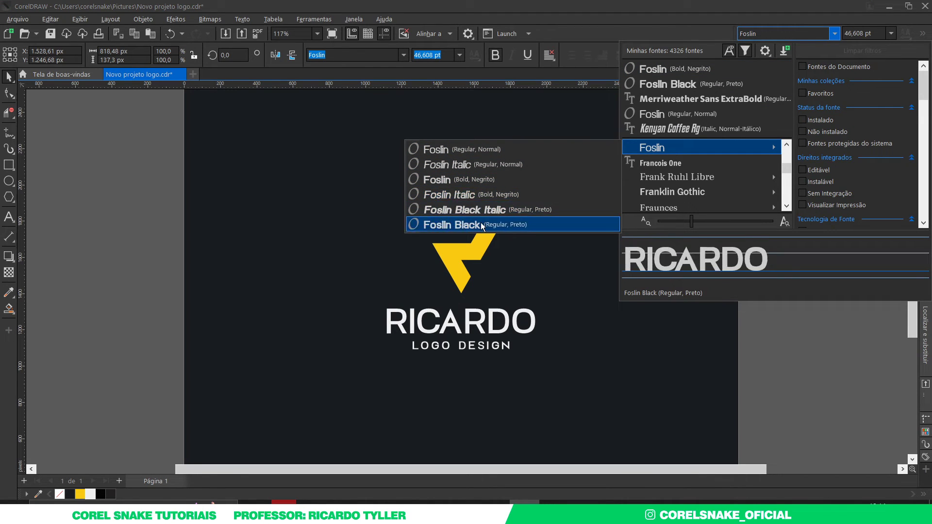
left_click(482, 225)
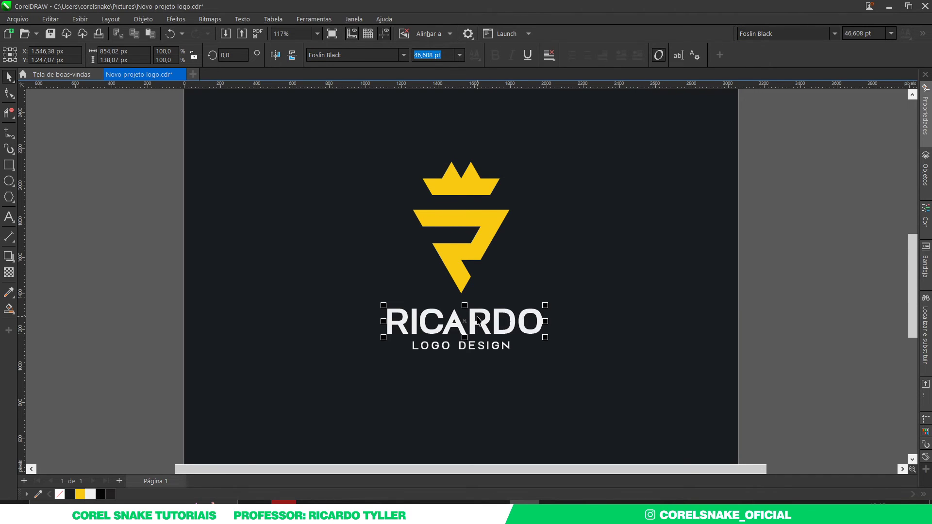
key("shift+F4")
left_click(757, 318)
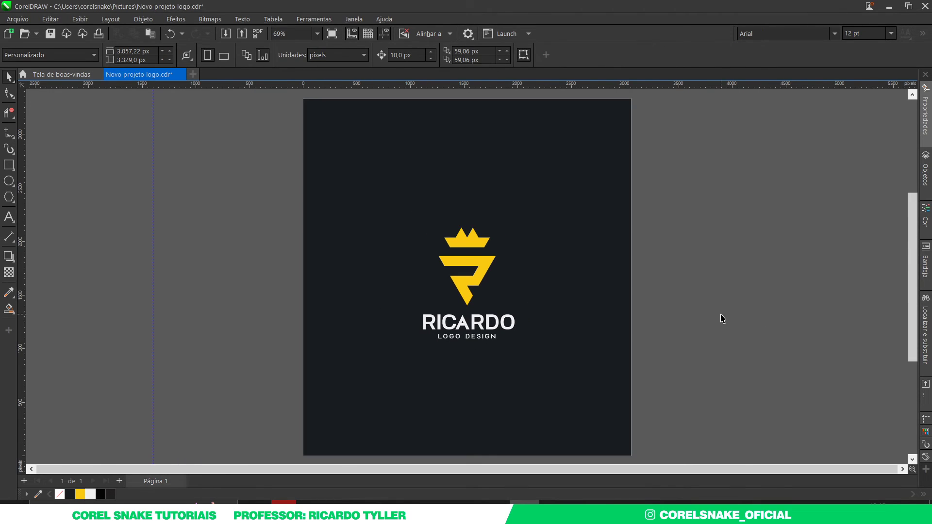
left_click(481, 338)
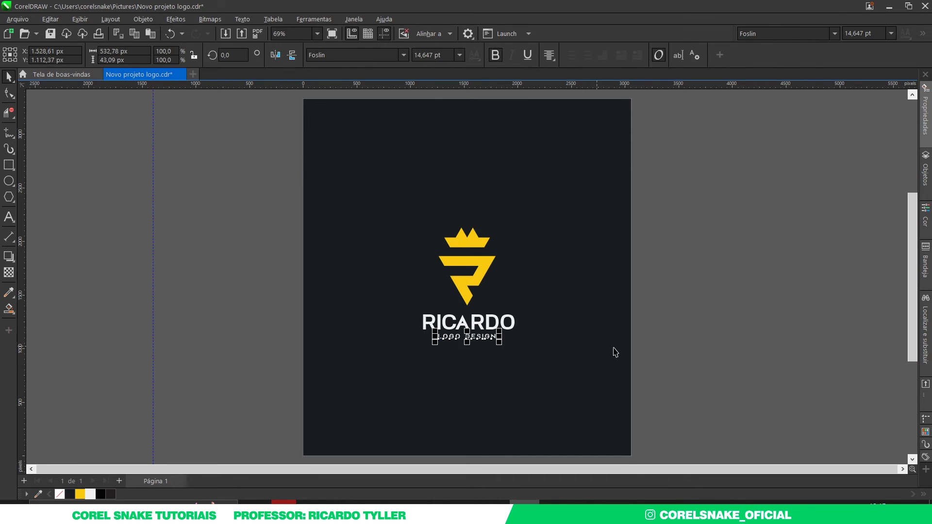
left_click_drag(707, 374, 300, 205)
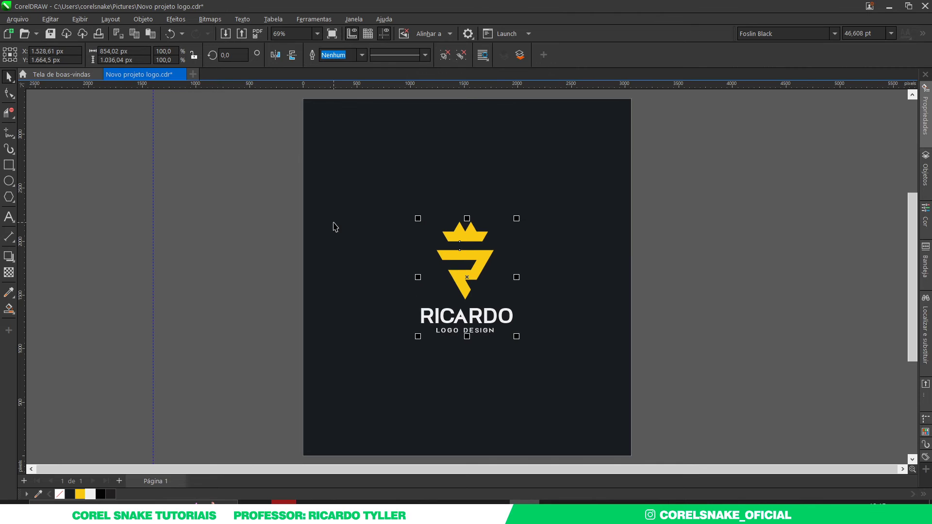
scroll(333, 226, "down", 2)
Mirror a copy of the dark background panel to the right and fill it light gray.
left_click(289, 223)
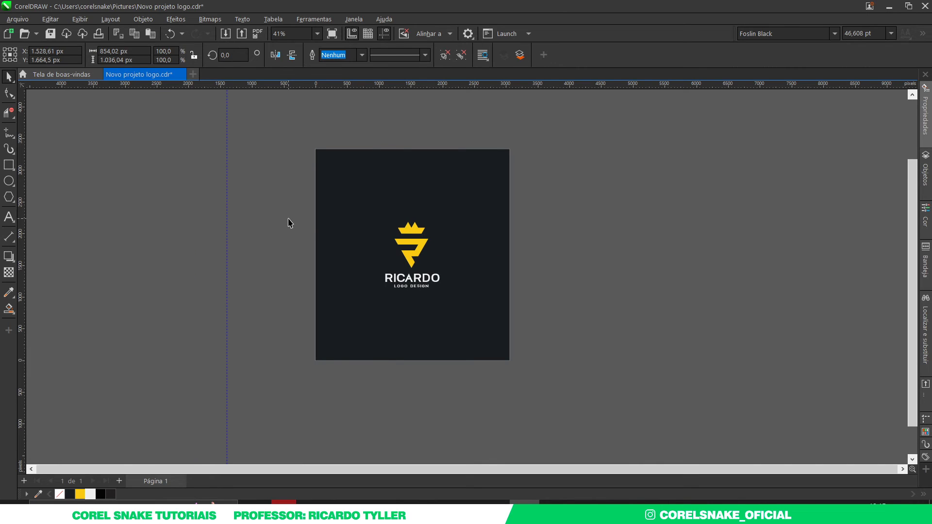
left_click(319, 201)
left_click_drag(315, 254, 579, 255)
right_click(579, 254)
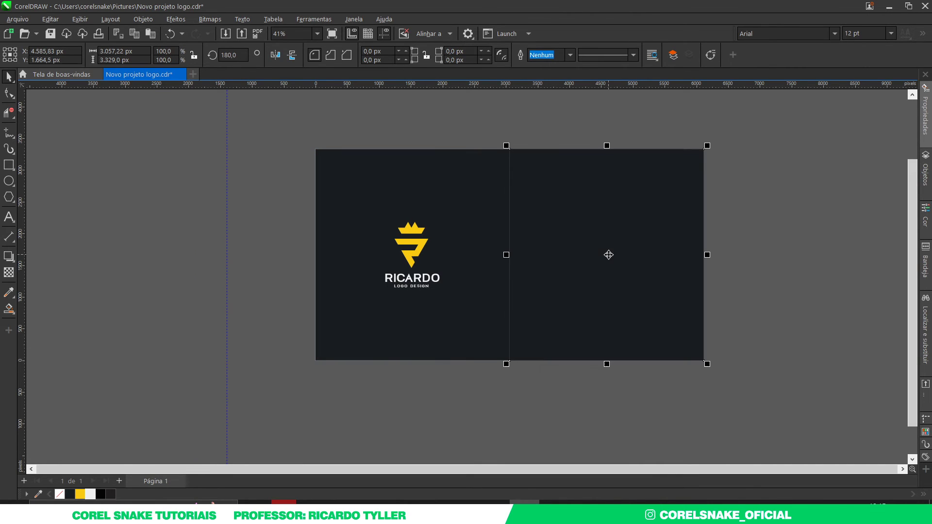
left_click(62, 496)
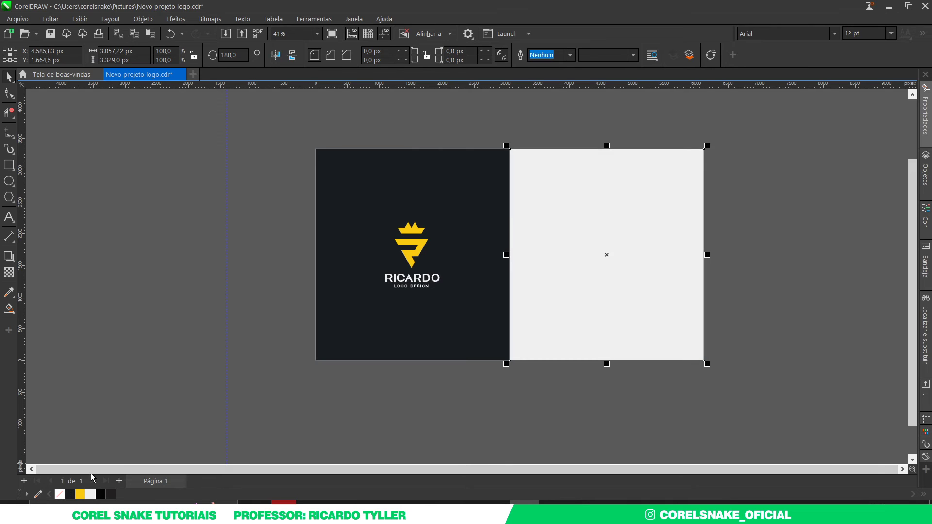
left_click(200, 373)
Duplicate the yellow crowned logo, color the copy dark, and centre it on the light panel.
key("F4")
left_click_drag(120, 179, 419, 355)
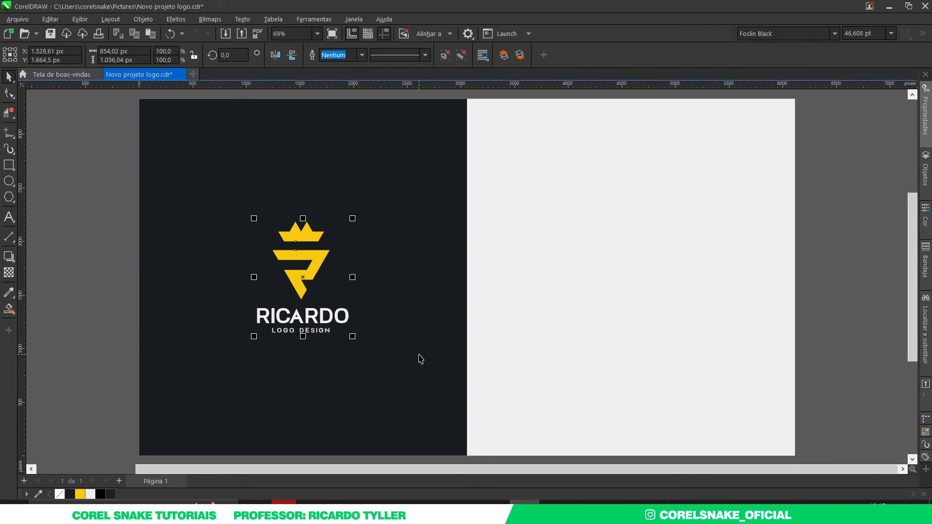
key("shift+Page_Up")
left_click(70, 494)
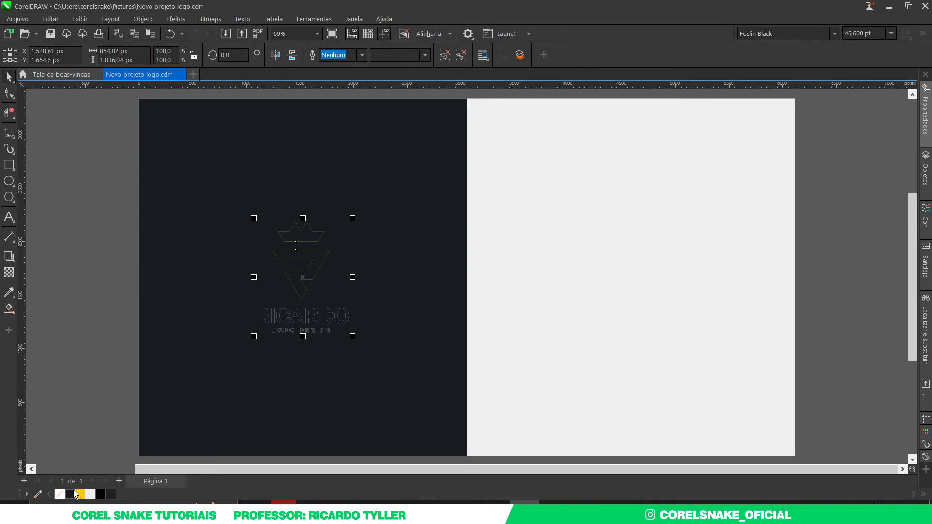
left_click(557, 357)
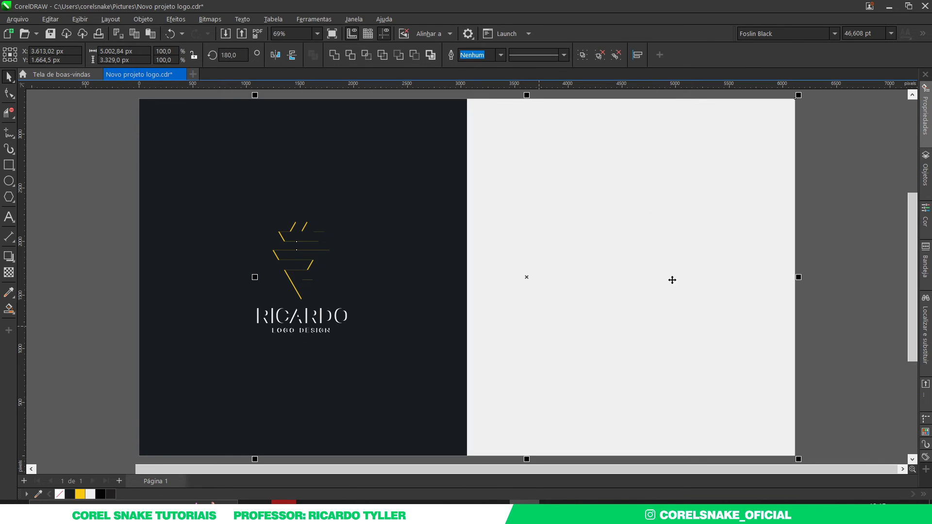
left_click(710, 173)
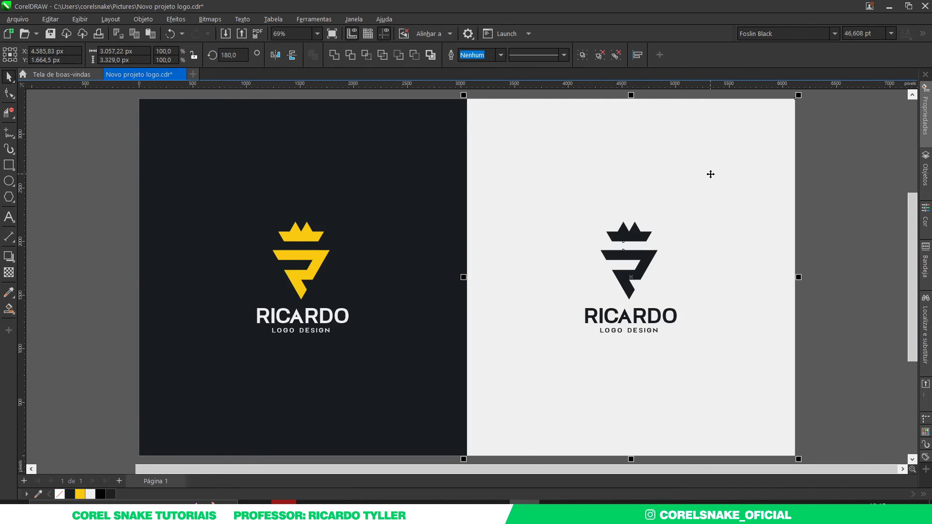
scroll(682, 192, "down", 1)
left_click(791, 229)
key("shift+F4")
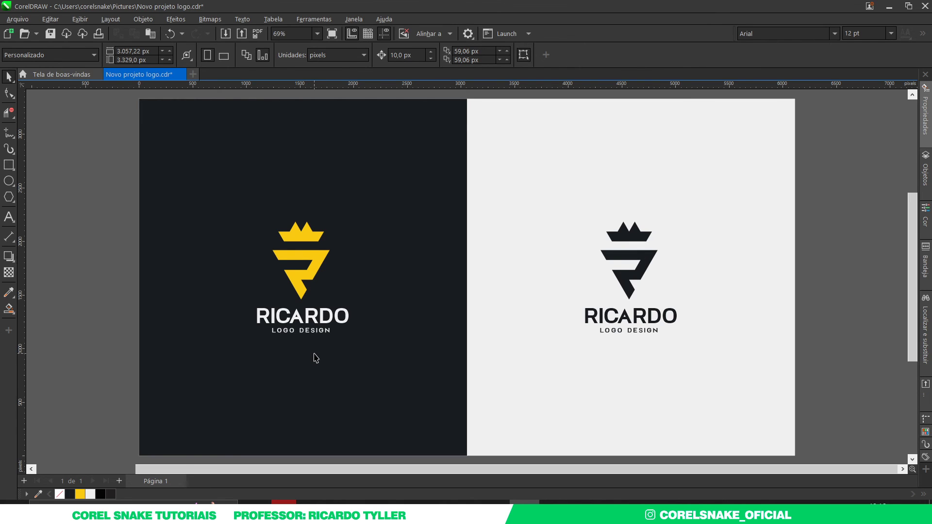
left_click(294, 260)
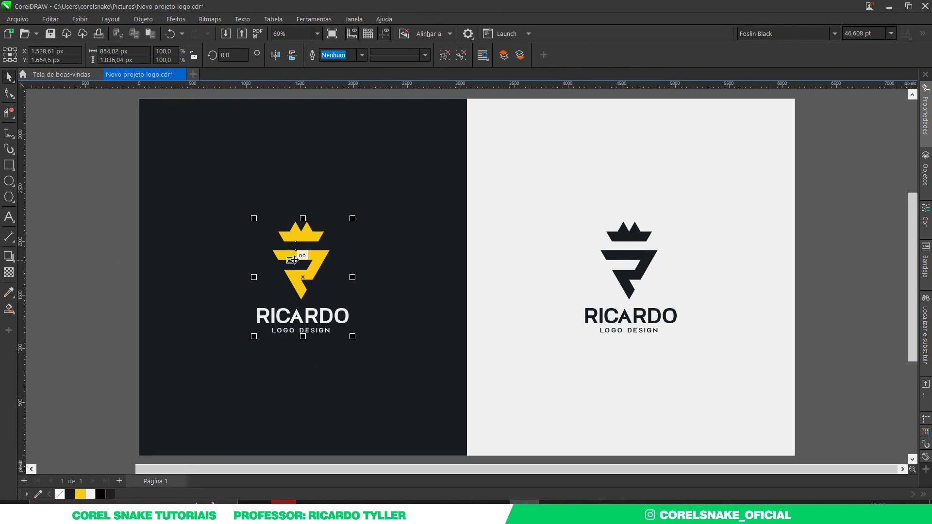
left_click(112, 268)
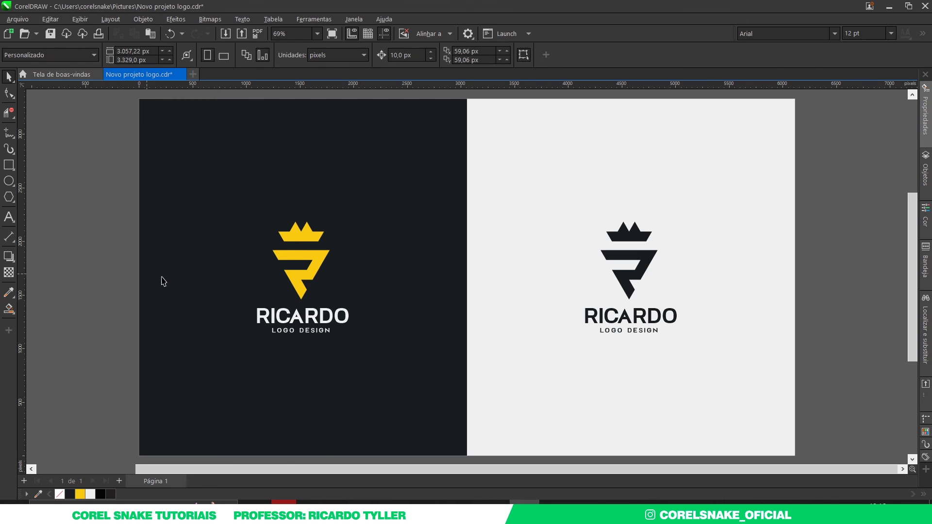
scroll(285, 268, "up", 2)
scroll(316, 279, "up", 2)
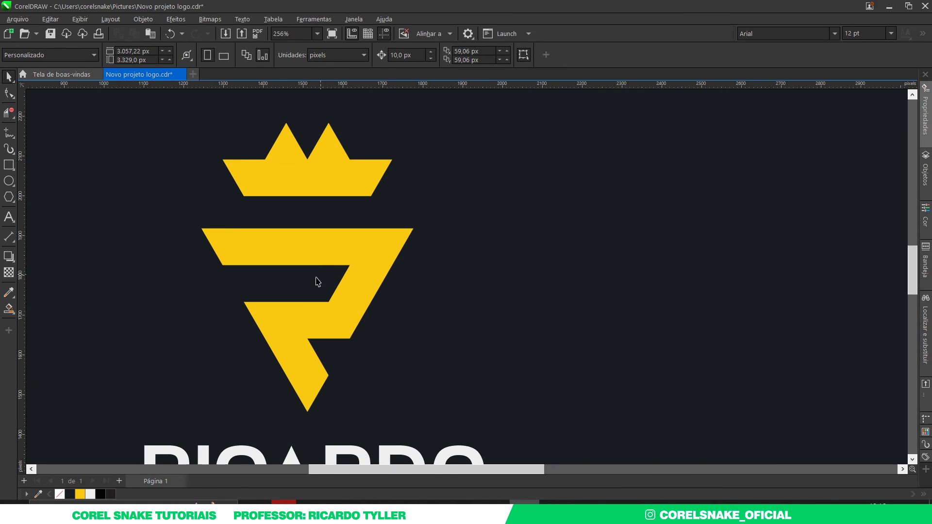
left_click(10, 166)
left_click_drag(287, 302, 421, 292)
key("space")
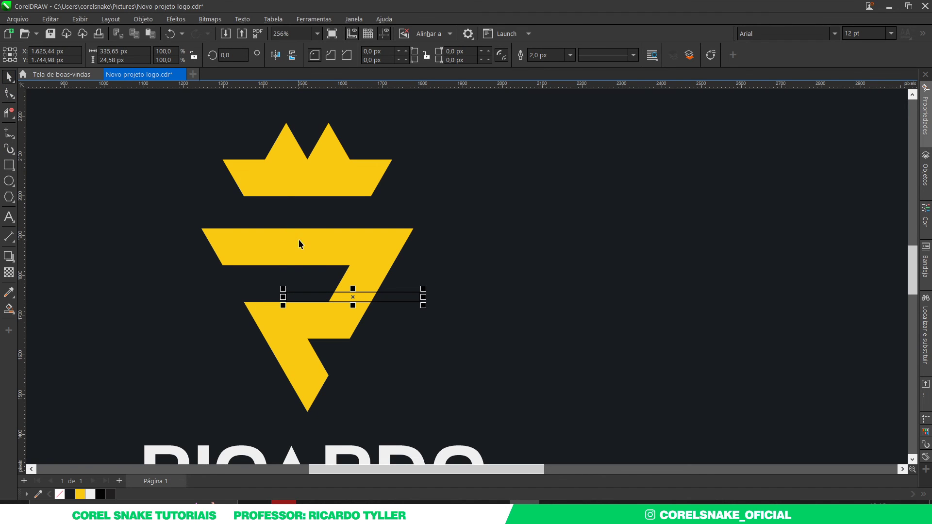
left_click(298, 240, "shift")
left_click(416, 54)
scroll(194, 281, "down", 3)
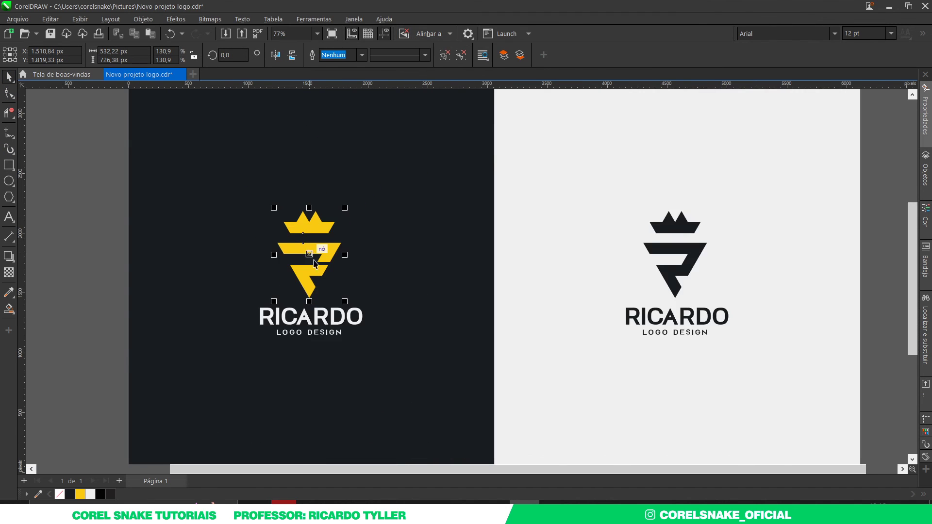
scroll(194, 281, "down", 2)
left_click(298, 283)
scroll(298, 283, "up", 1)
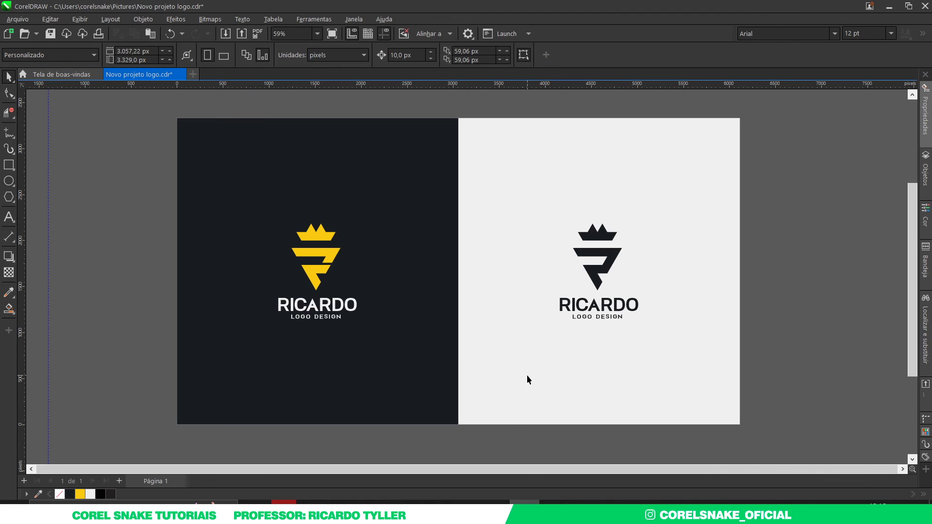
scroll(527, 377, "up", 1)
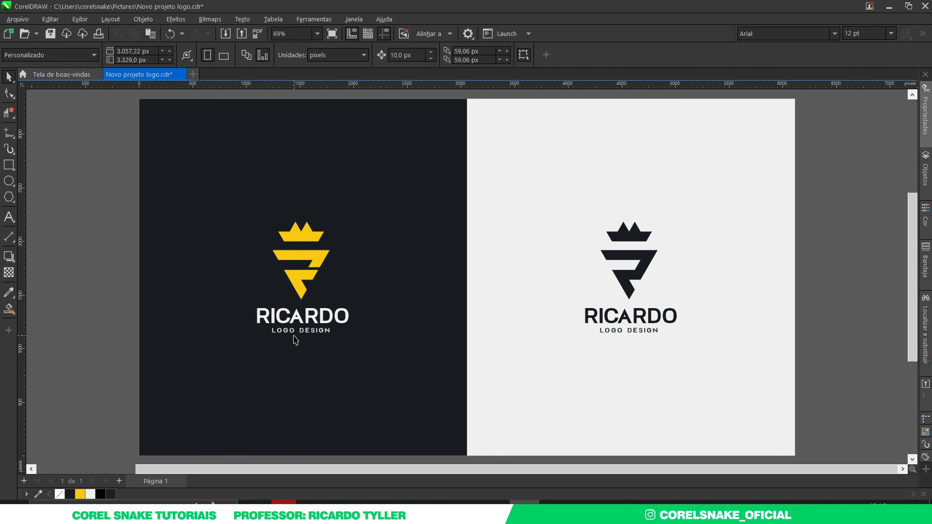
key("ctrl+z")
key("Escape")
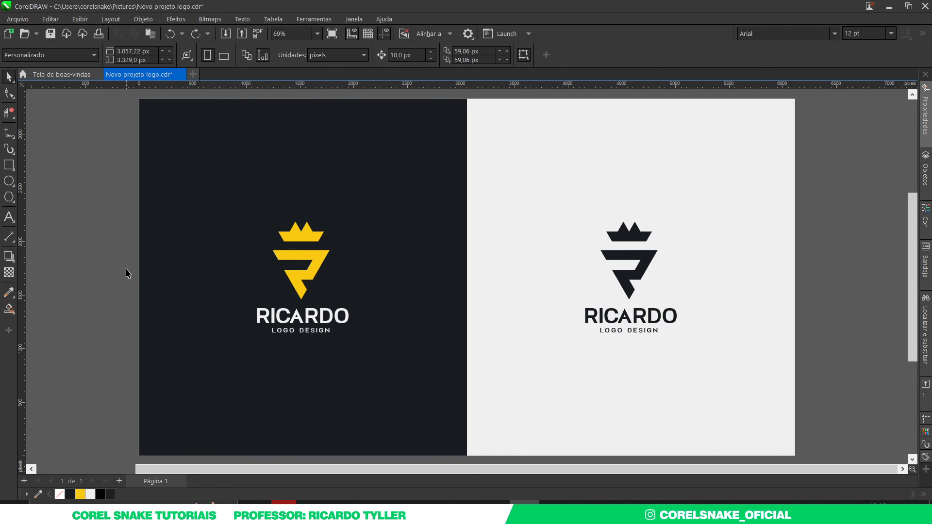